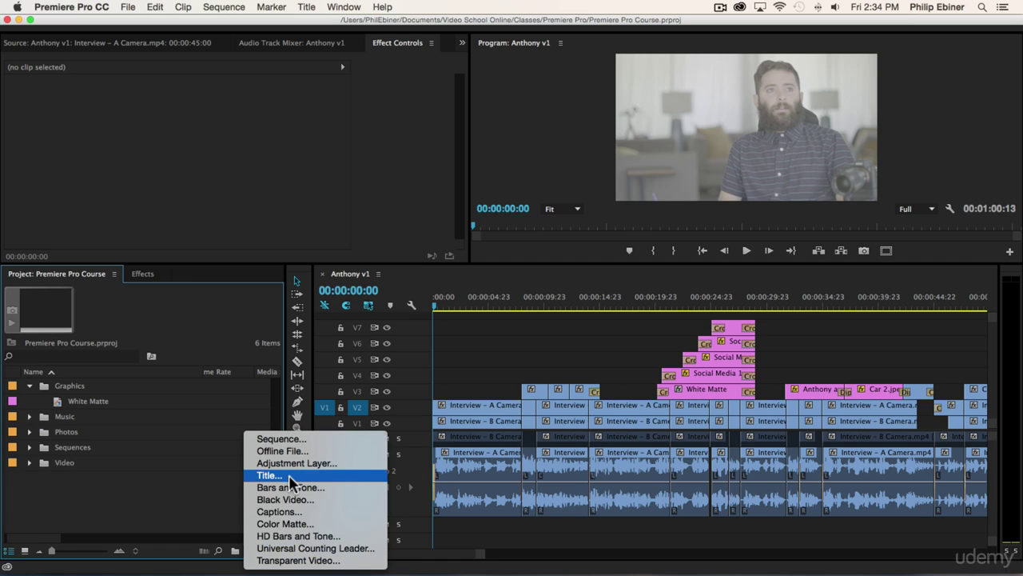
# Create a new title named Ice Bucket at 640 × 360, 23.976 fps with square pixels.
pyautogui.click(290, 477)
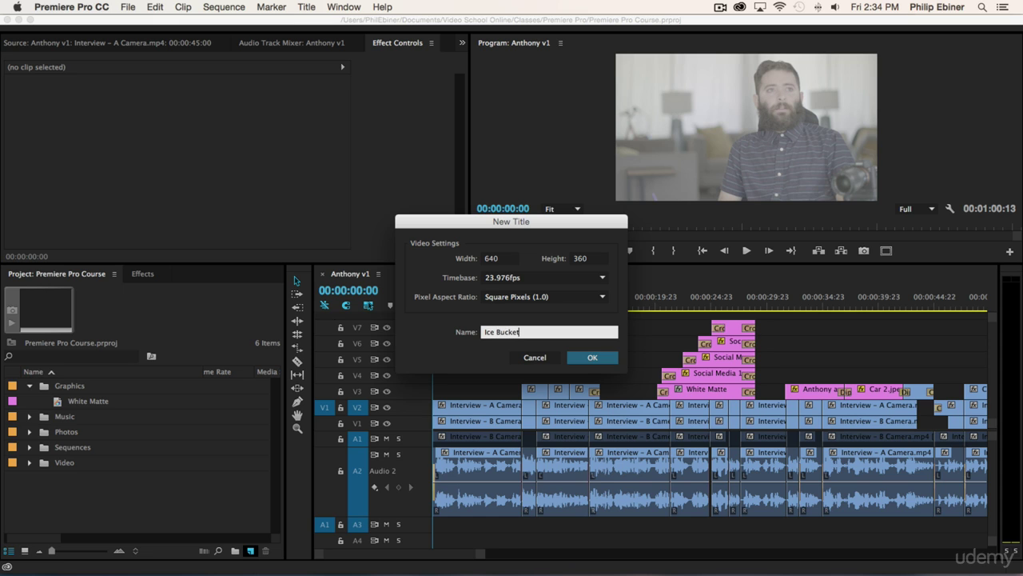
pyautogui.click(592, 357)
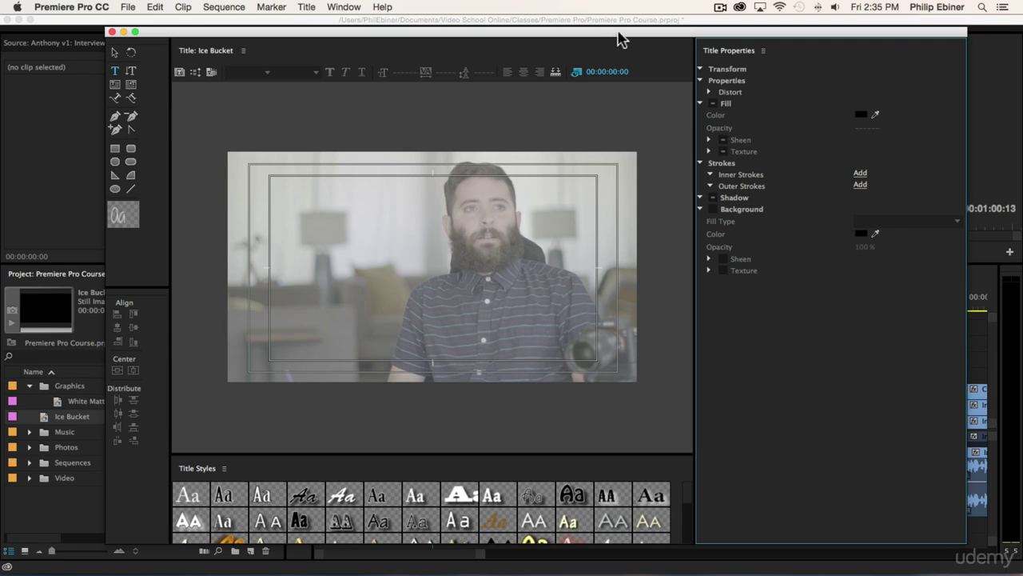
# Move the sequence playhead to 00:00:08:21 on the car-wash shot while repositioning the title window, and close that window.
pyautogui.moveTo(891, 38); pyautogui.dragTo(283, 52)
pyautogui.moveTo(528, 305)
pyautogui.mouseDown()
pyautogui.moveTo(600, 309)
pyautogui.moveTo(530, 309)
pyautogui.mouseUp()
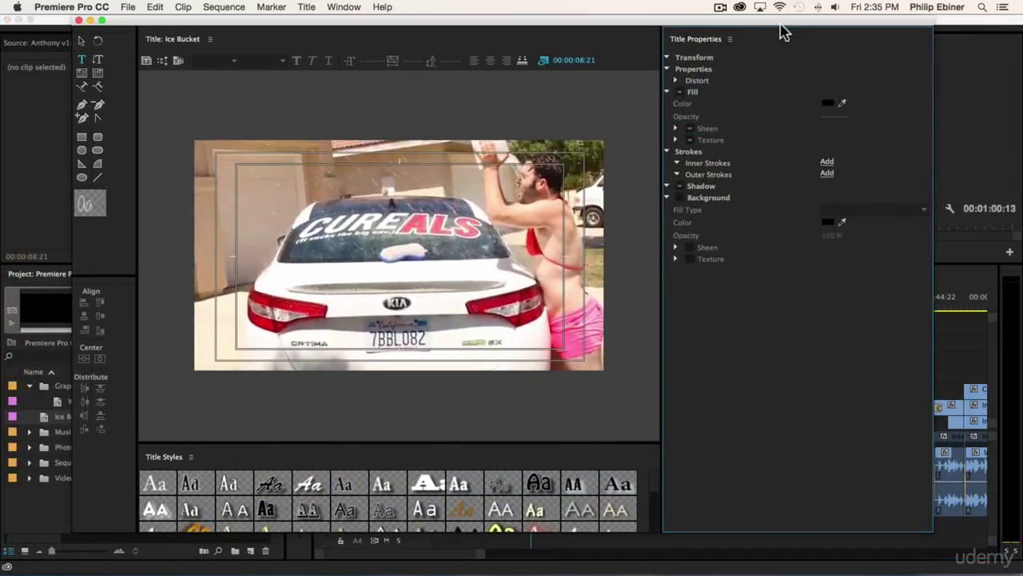
pyautogui.moveTo(783, 32); pyautogui.dragTo(792, 40)
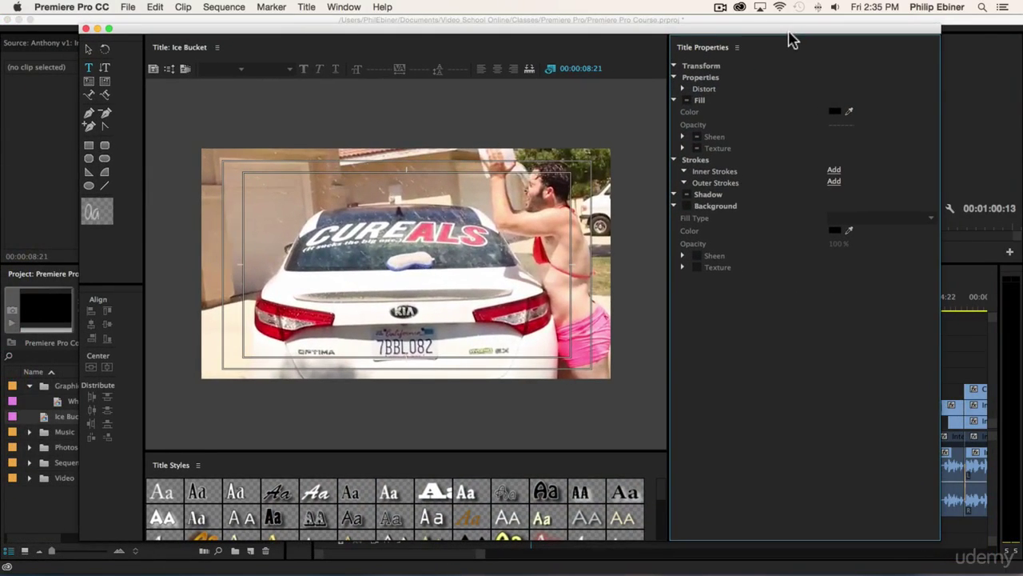
pyautogui.moveTo(672, 35); pyautogui.dragTo(697, 38)
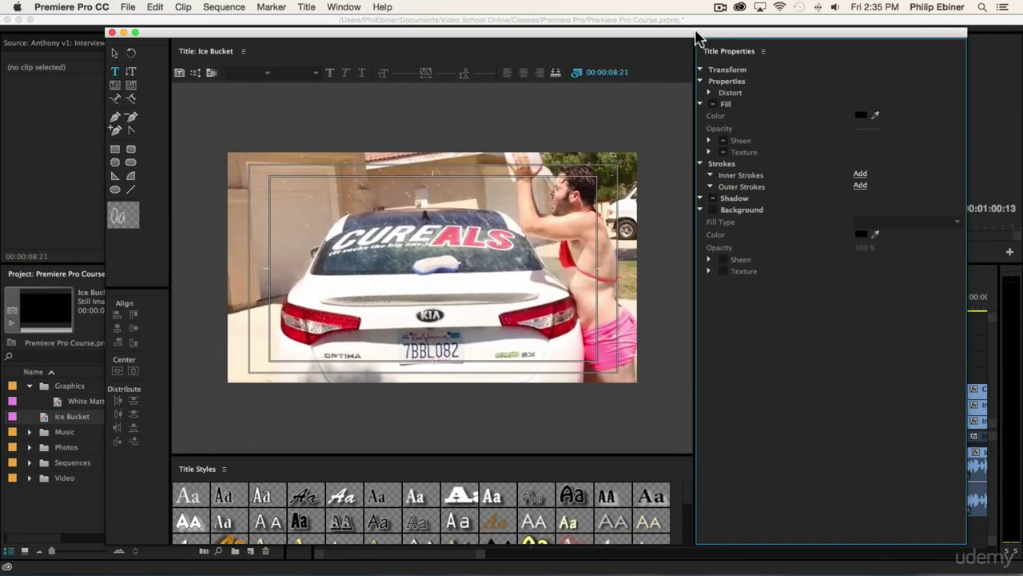
pyautogui.click(112, 32)
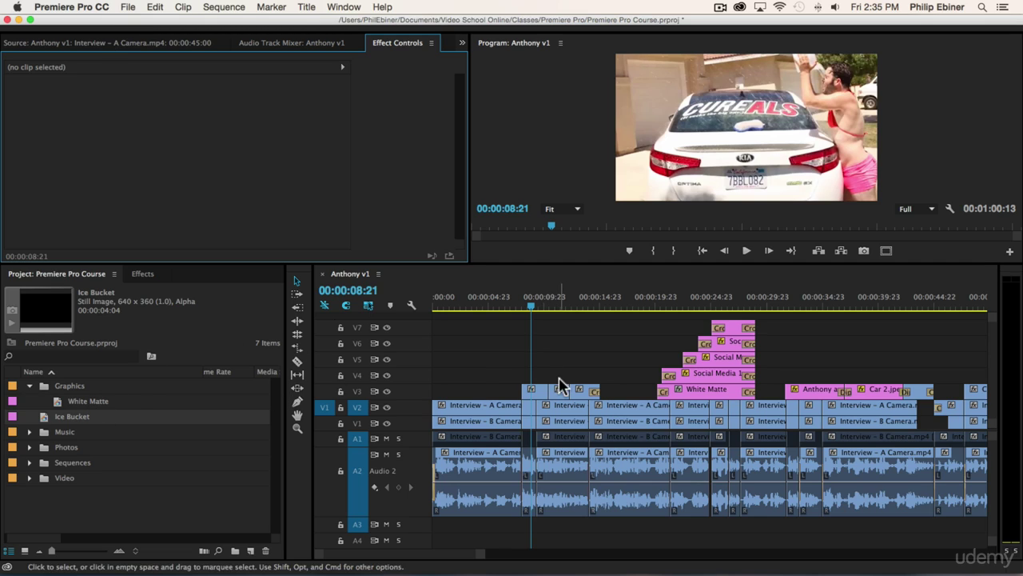
# Create a bin named Titles inside the Graphics bin and move the Ice Bucket title into it.
pyautogui.click(36, 411)
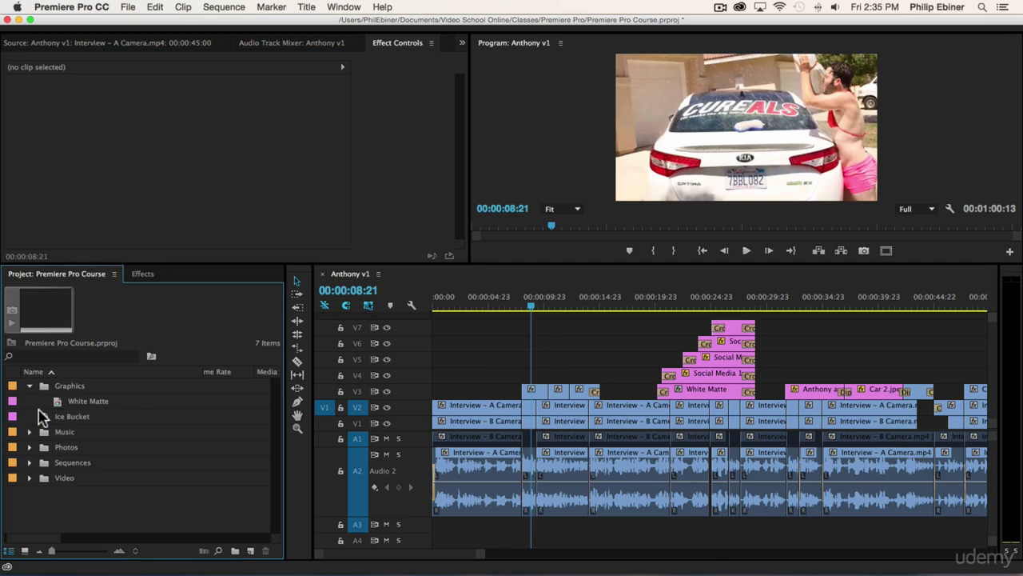
pyautogui.click(91, 415)
pyautogui.moveTo(72, 423); pyautogui.dragTo(70, 387)
pyautogui.click(69, 387)
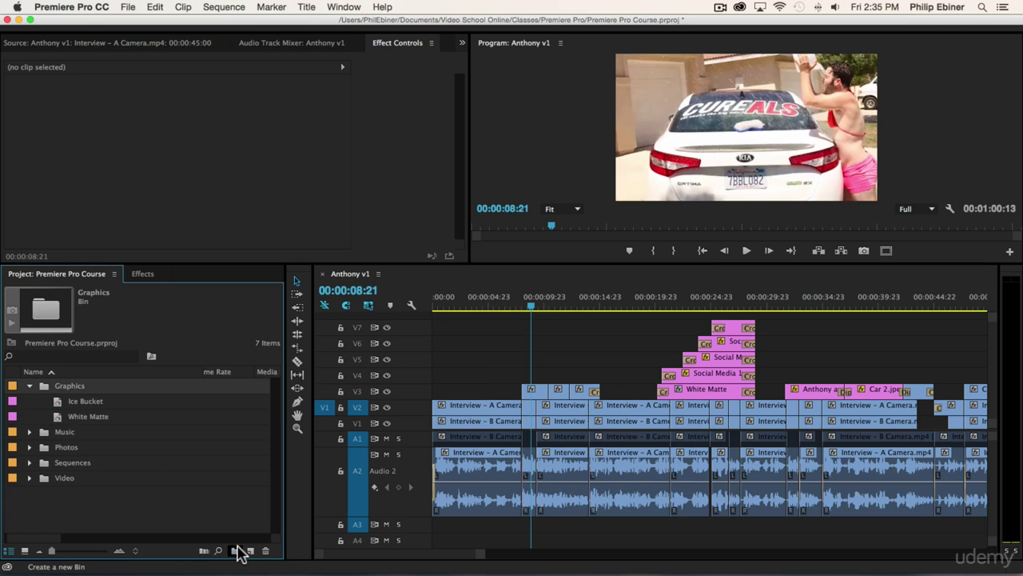
pyautogui.click(236, 550)
pyautogui.write('Titles')
pyautogui.press('Tab')
pyautogui.moveTo(60, 421); pyautogui.dragTo(72, 401)
# Reopen the Ice Bucket title and add a text line with the interviewee's first name in possessive form followed by "Ice Bucket Challenge Video".
pyautogui.doubleClick(100, 418)
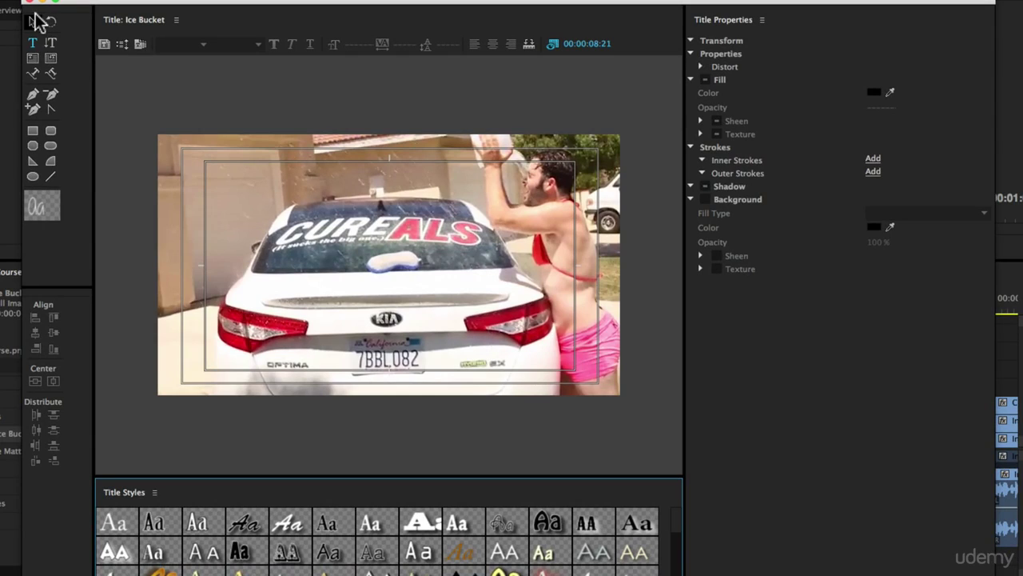
pyautogui.click(32, 23)
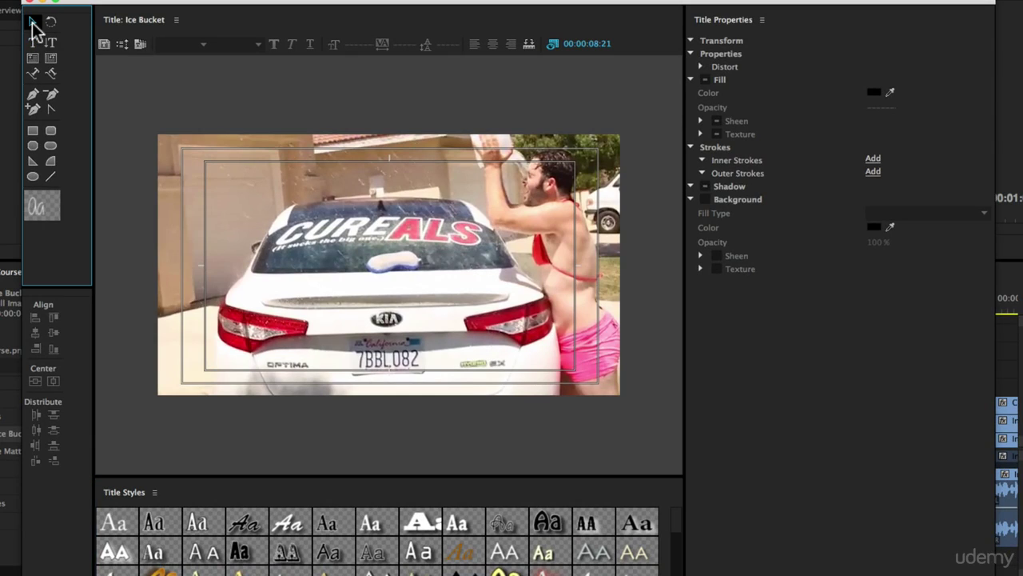
pyautogui.click(34, 44)
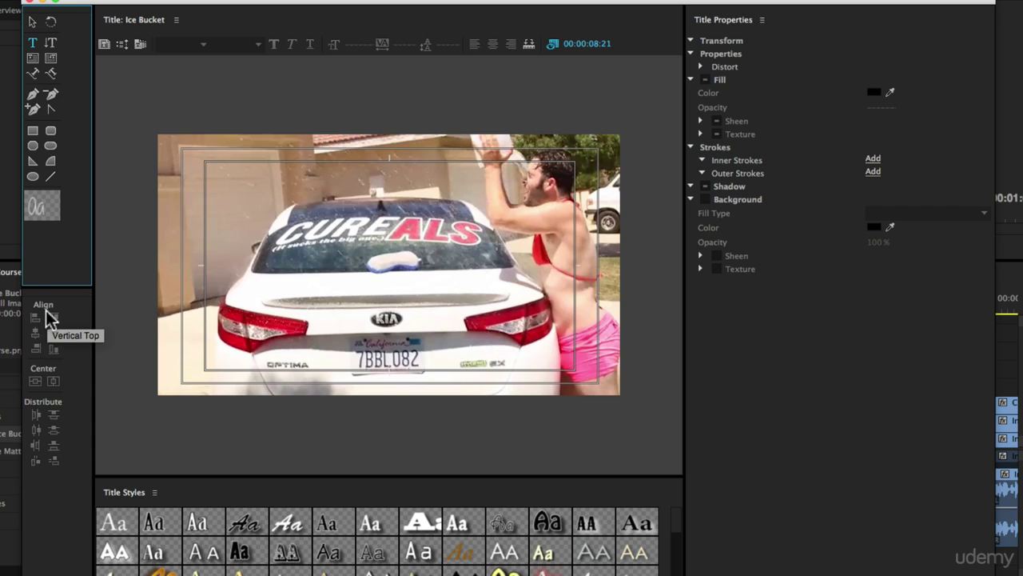
pyautogui.click(334, 281)
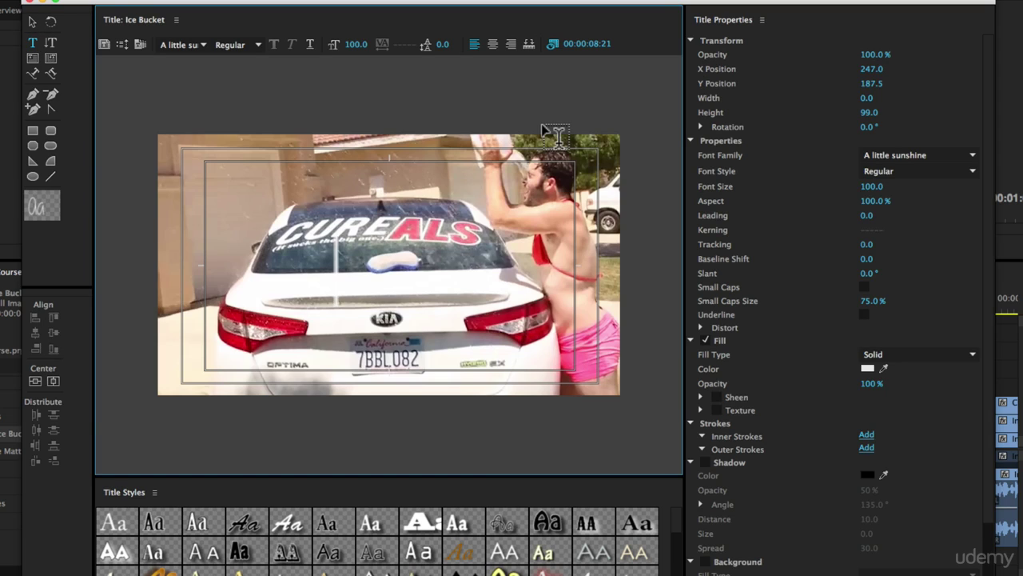
pyautogui.write('Anthonys Ice Bu')
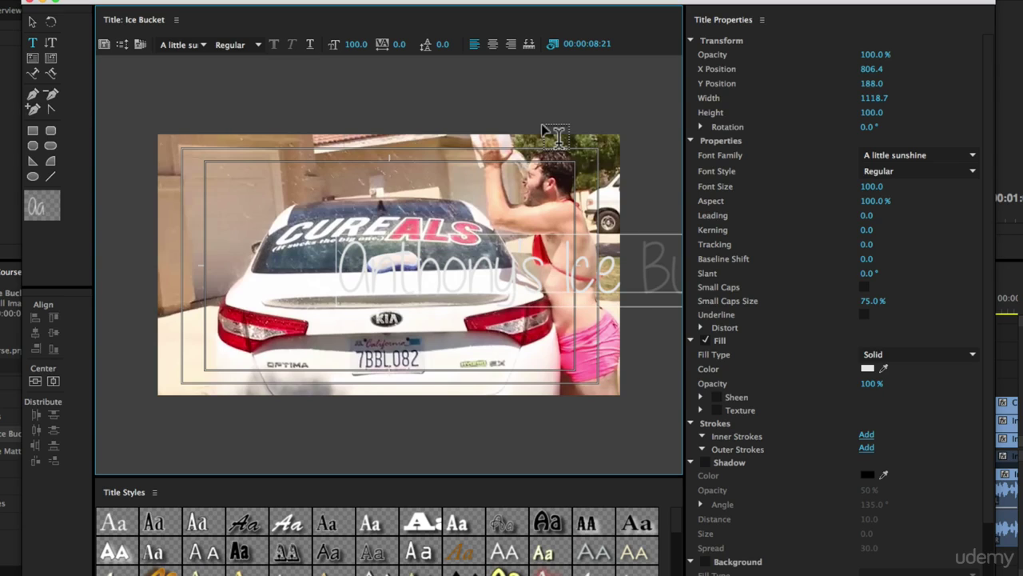
# Reduce the title text to font size 48 and reposition it to about X 334.5, Y 219.
pyautogui.click(32, 21)
pyautogui.moveTo(478, 257); pyautogui.dragTo(220, 268)
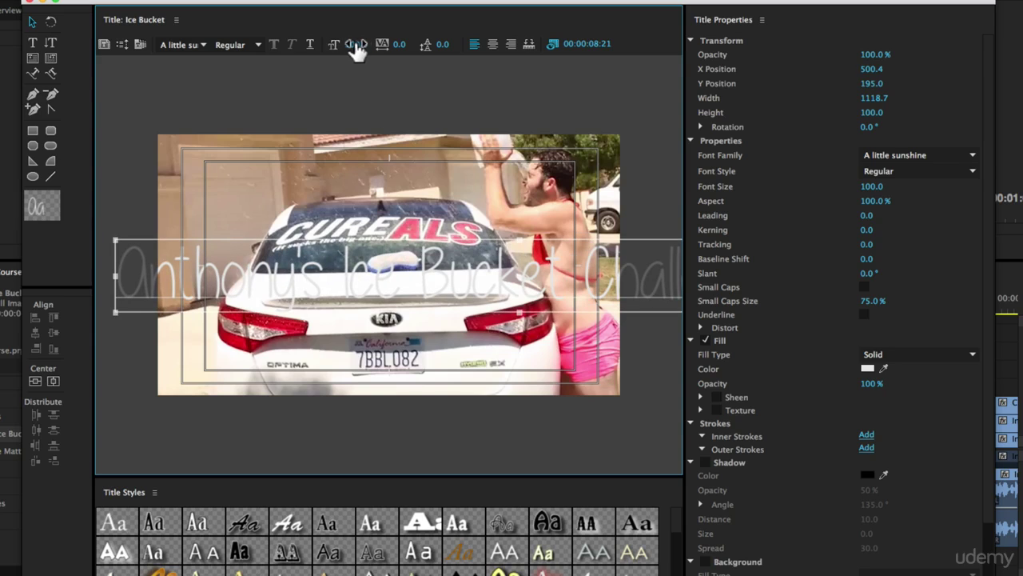
pyautogui.moveTo(354, 44)
pyautogui.mouseDown()
pyautogui.moveTo(320, 44)
pyautogui.moveTo(363, 44)
pyautogui.mouseUp()
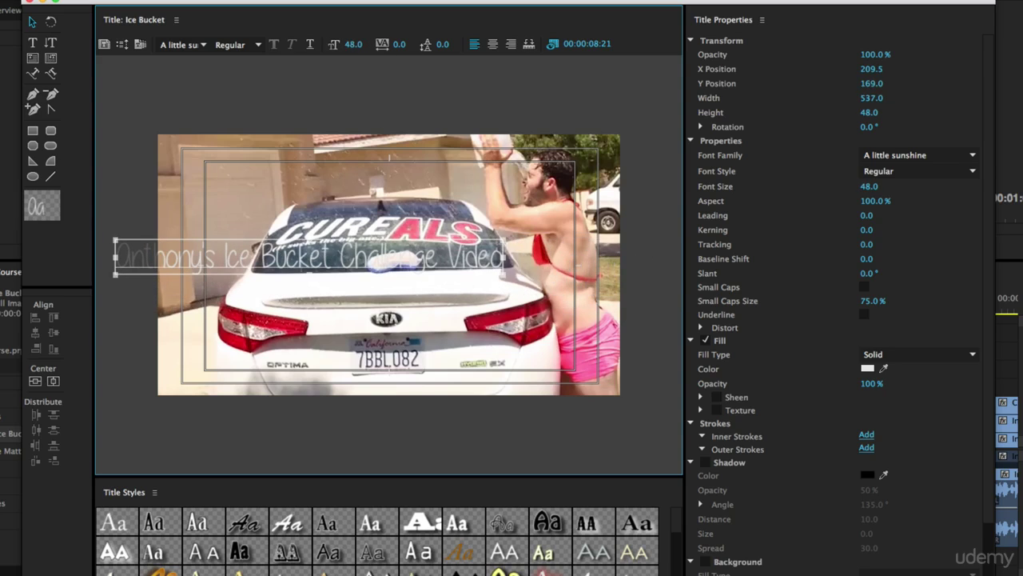
pyautogui.moveTo(271, 240); pyautogui.dragTo(365, 307)
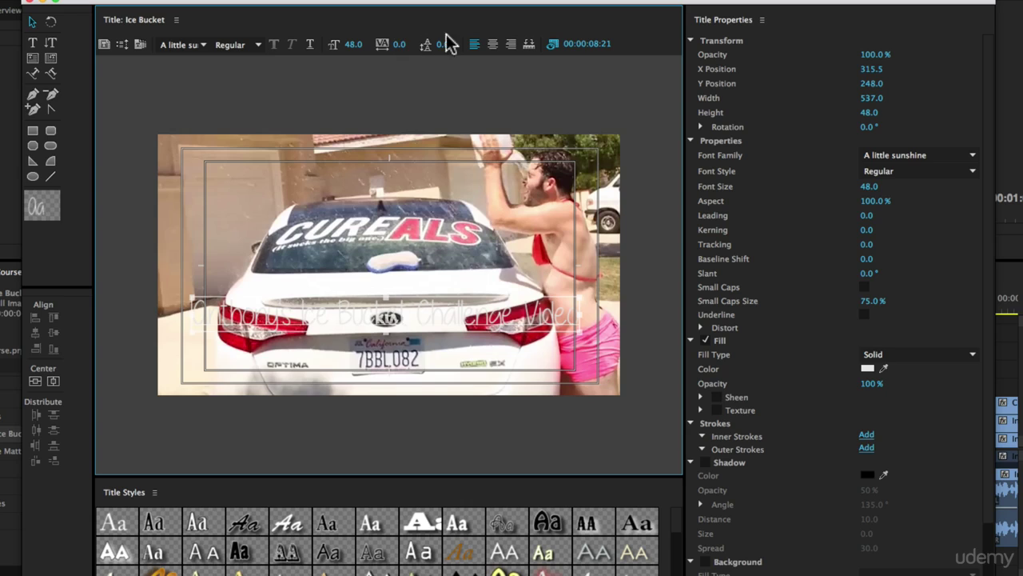
pyautogui.moveTo(434, 312); pyautogui.dragTo(451, 288)
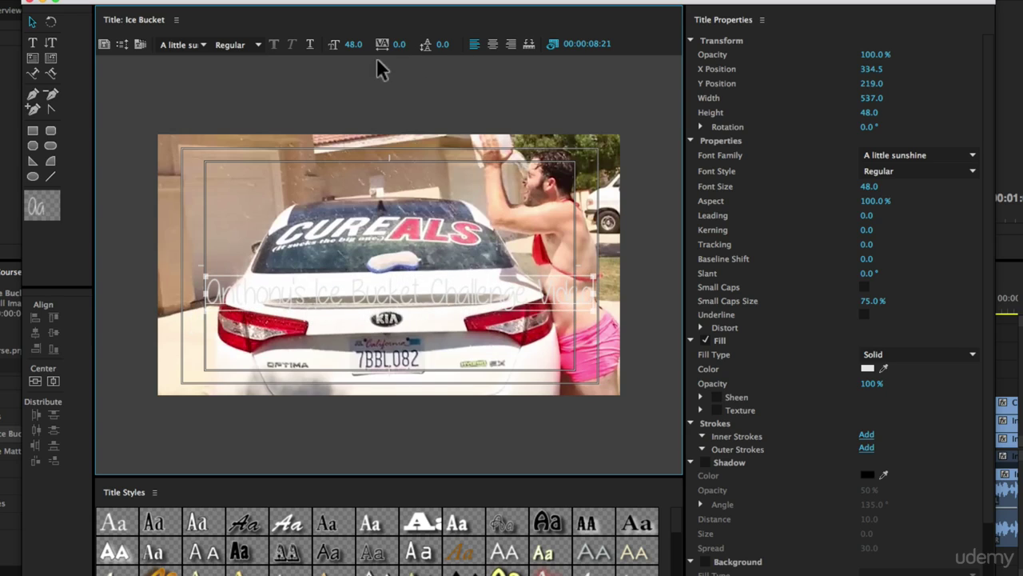
# Change the title text's font to Arial Black.
pyautogui.click(205, 44)
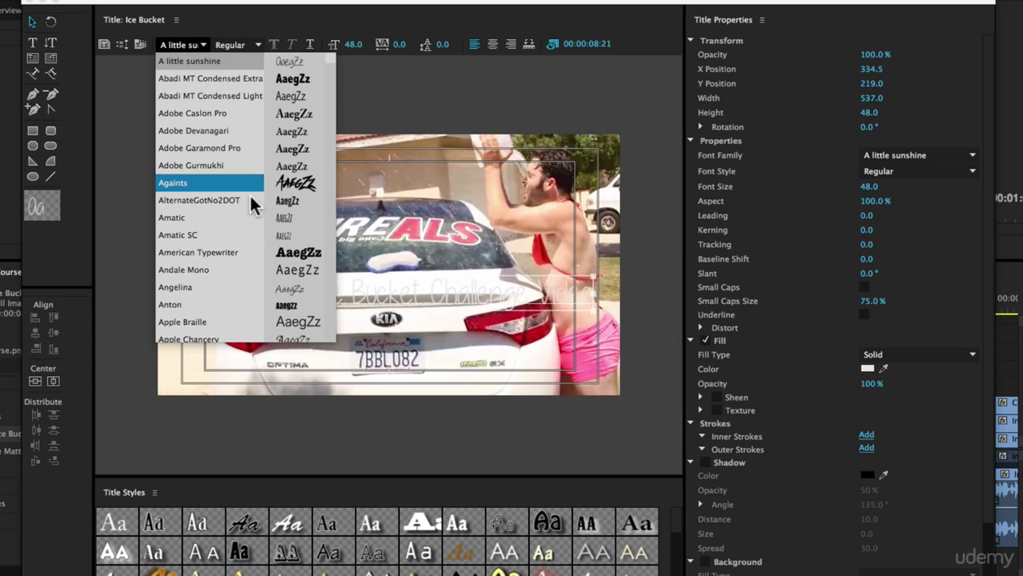
pyautogui.scroll(-5, 206, 264)
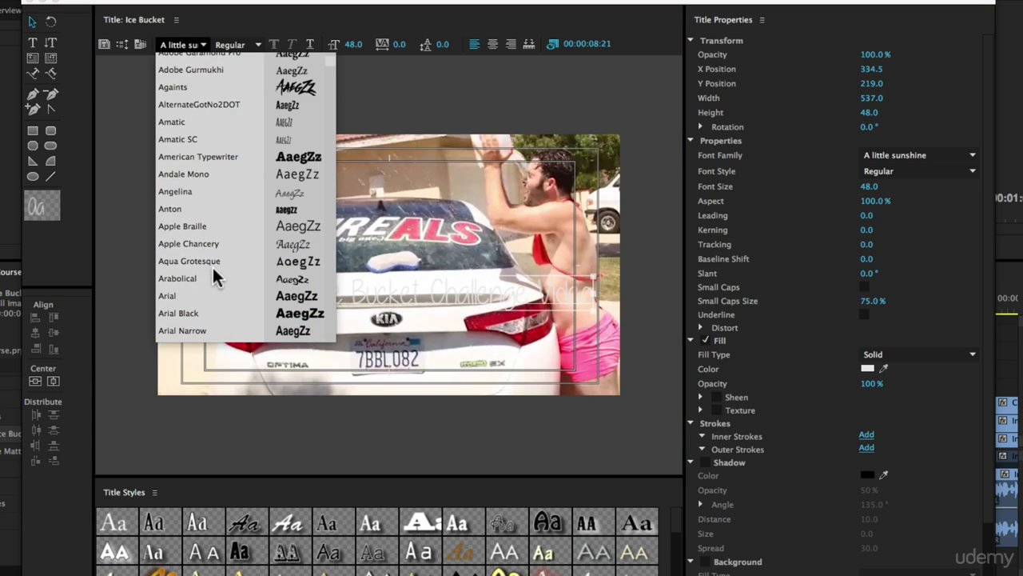
pyautogui.click(198, 311)
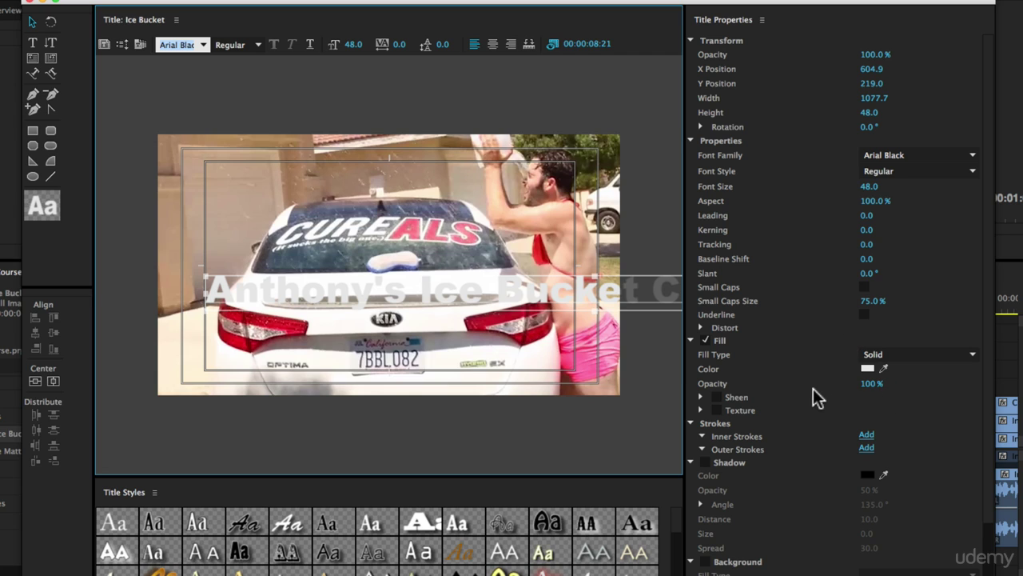
# Shrink the title text to font size 16 and move it to about X 243.6, Y 275.
pyautogui.click(906, 172)
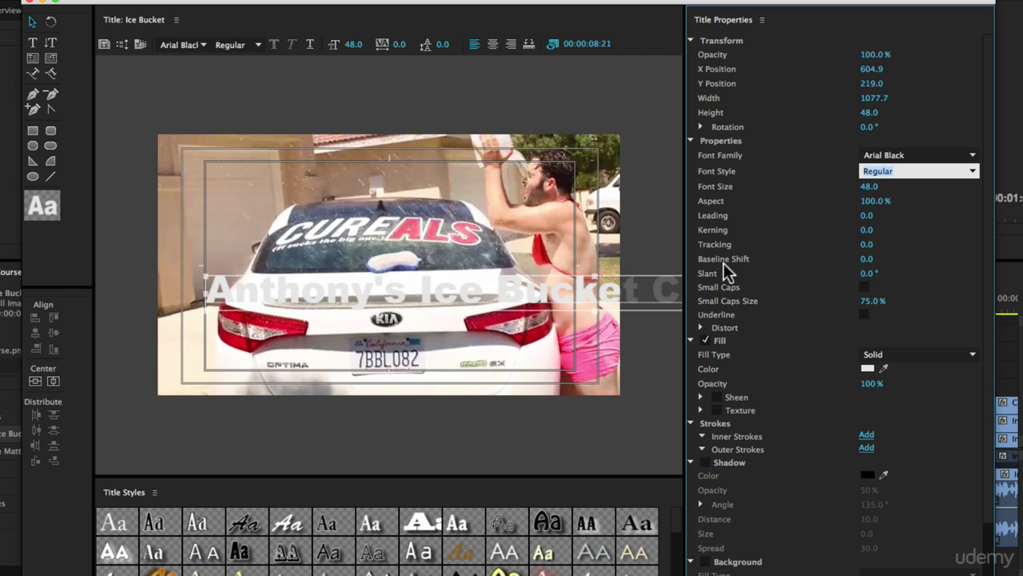
pyautogui.click(408, 303)
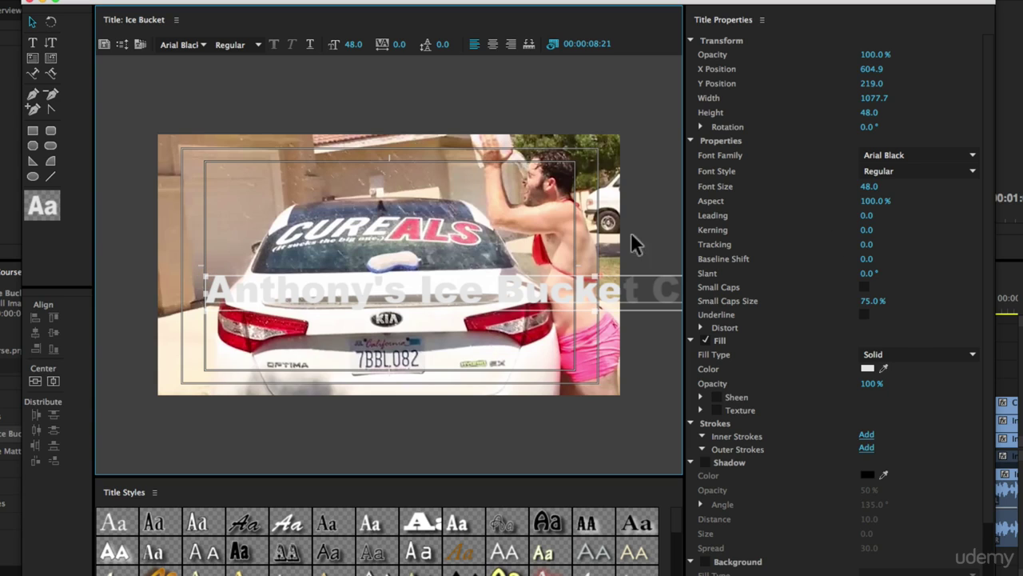
pyautogui.moveTo(487, 281); pyautogui.dragTo(424, 286)
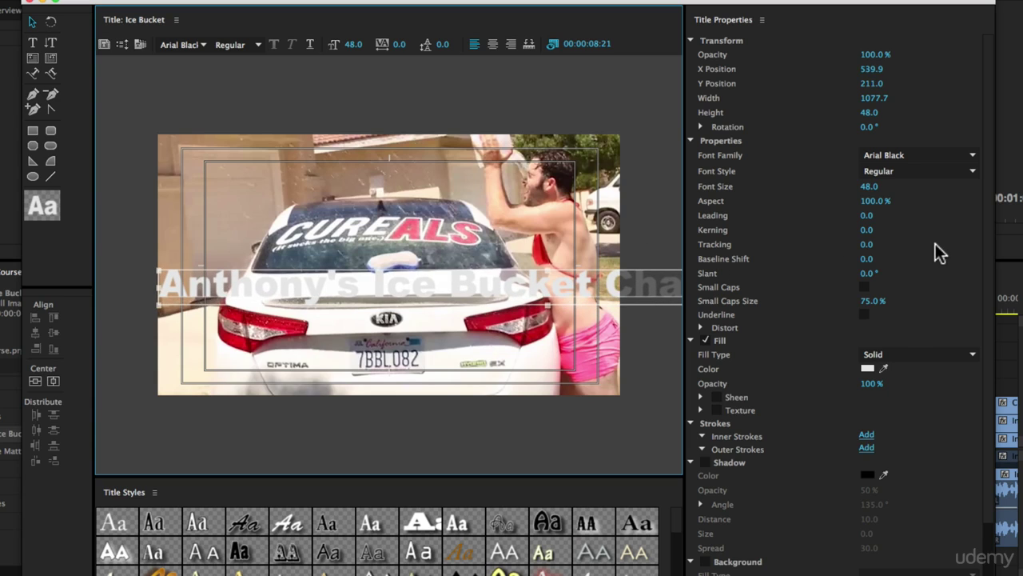
pyautogui.moveTo(880, 200); pyautogui.dragTo(706, 228)
pyautogui.moveTo(397, 284); pyautogui.dragTo(446, 342)
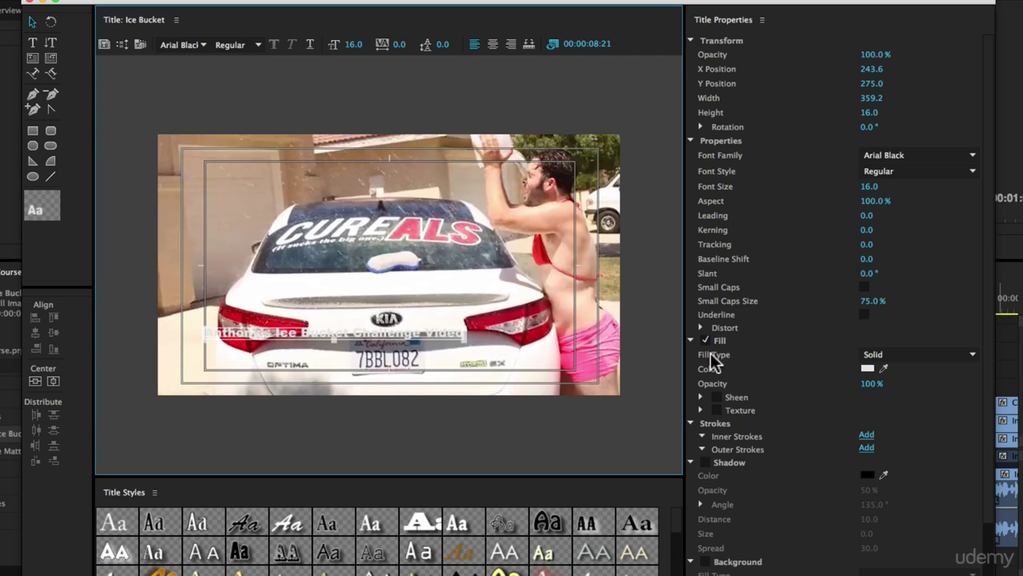
# Set the text's fill color to black (000000) and move the text to about X 195.6, Y 316.
pyautogui.click(866, 369)
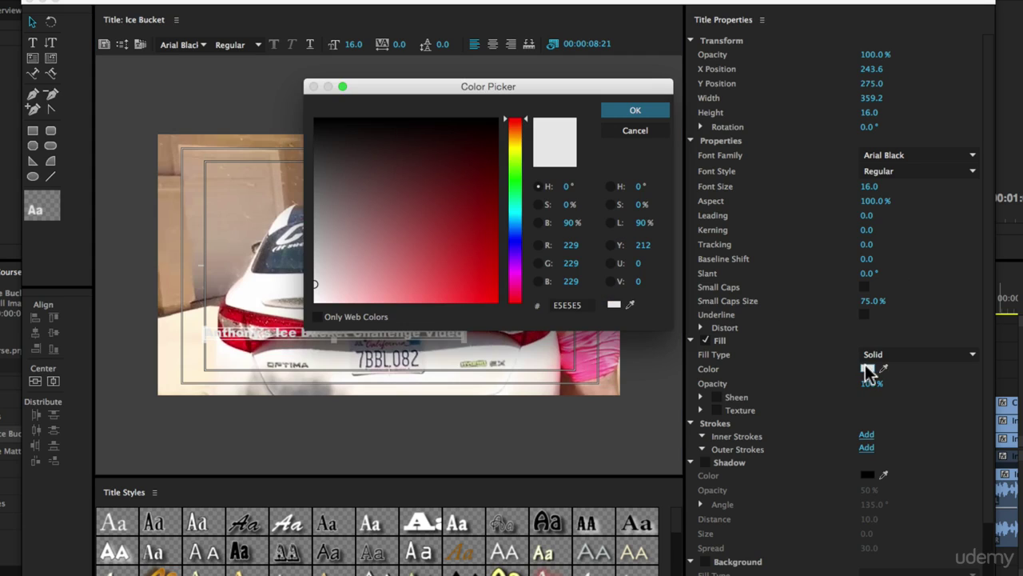
pyautogui.moveTo(372, 157); pyautogui.dragTo(256, 81)
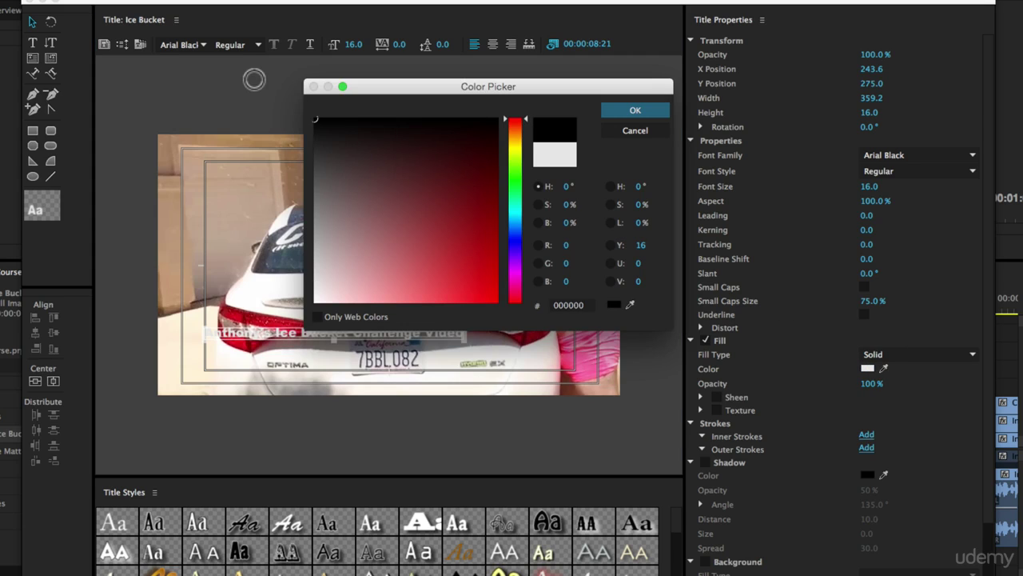
pyautogui.click(634, 110)
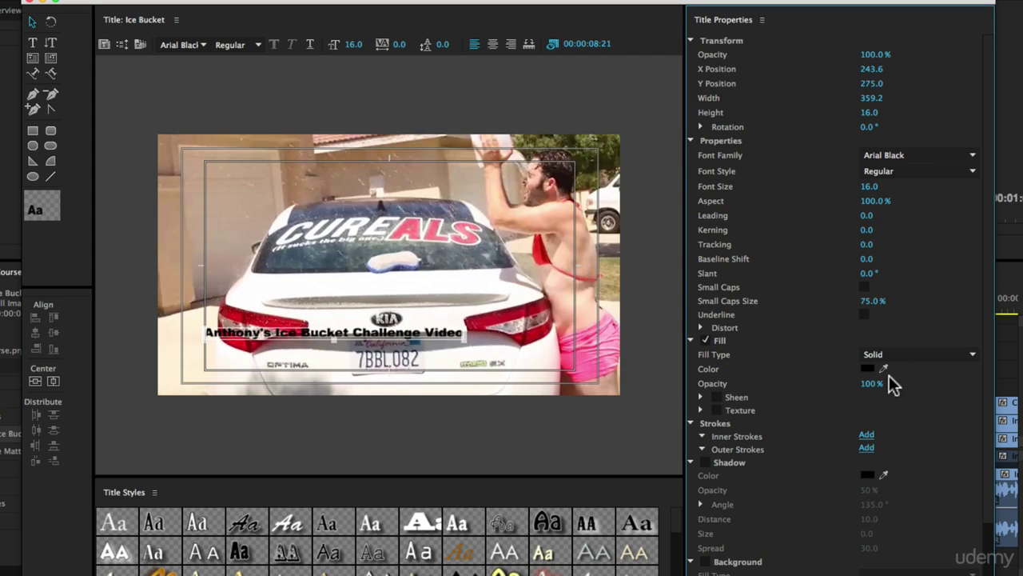
pyautogui.moveTo(446, 343); pyautogui.dragTo(412, 372)
# Add a solid red (FF0000) outer stroke of size 44 to the title text.
pyautogui.scroll(-1, 937, 402)
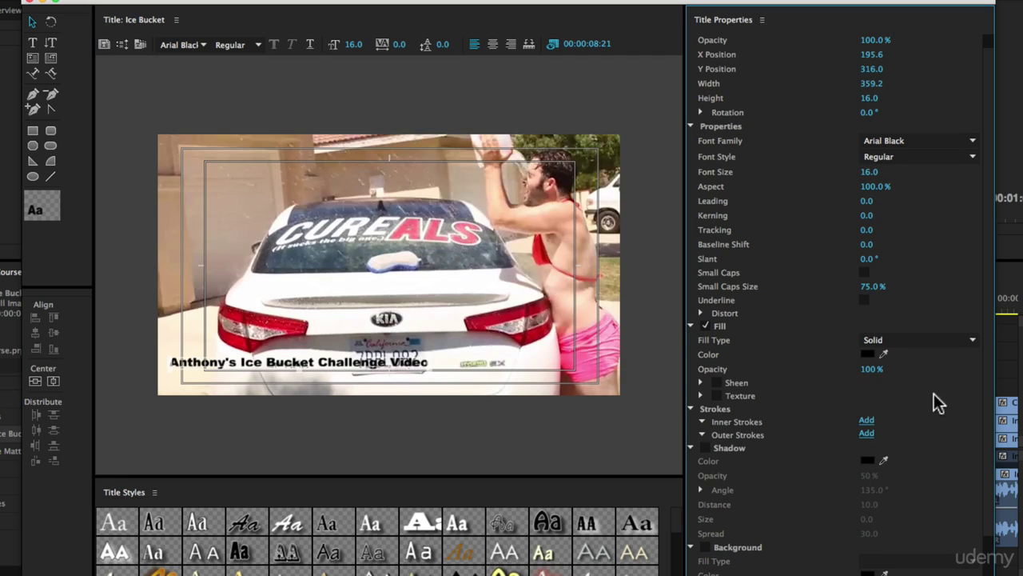
pyautogui.moveTo(870, 369)
pyautogui.mouseDown()
pyautogui.moveTo(799, 370)
pyautogui.moveTo(875, 372)
pyautogui.mouseUp()
pyautogui.click(868, 433)
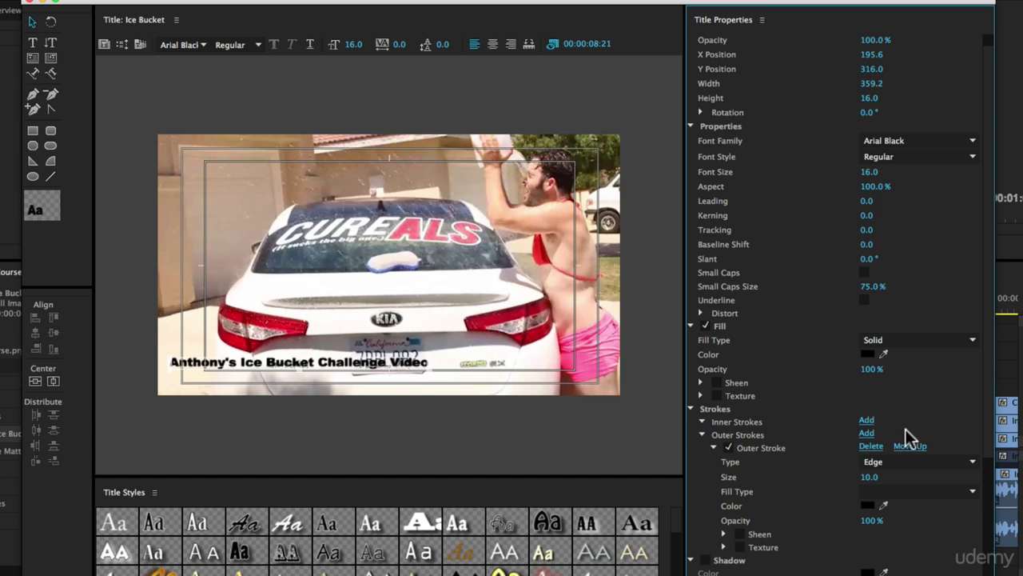
pyautogui.scroll(-2, 936, 409)
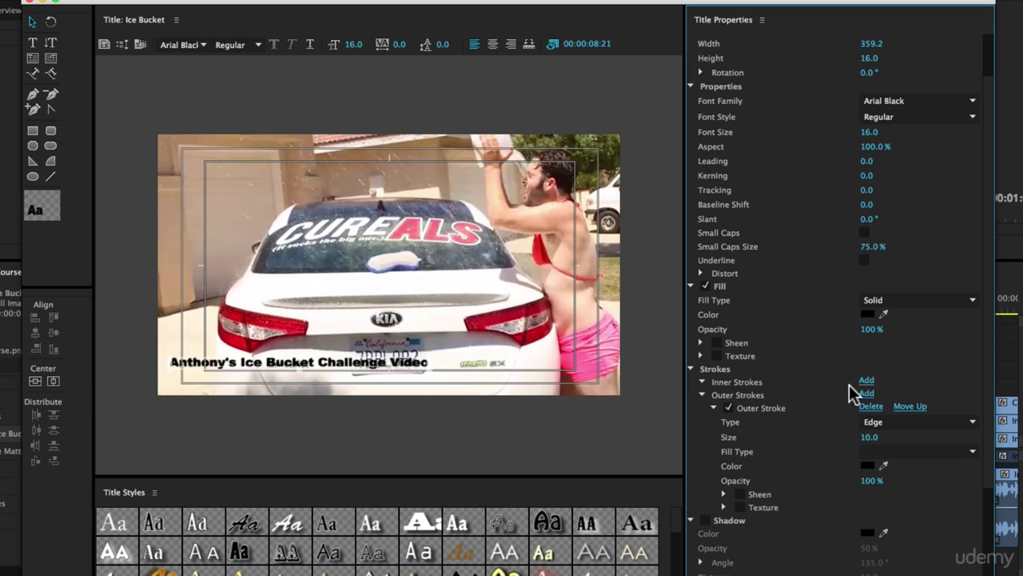
pyautogui.click(868, 466)
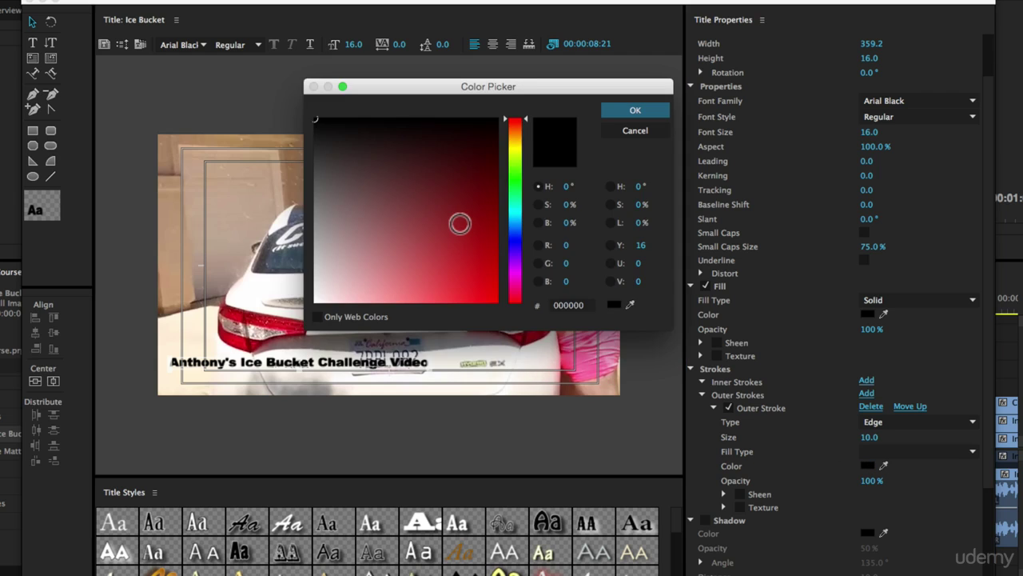
pyautogui.moveTo(456, 222); pyautogui.dragTo(228, 330)
pyautogui.click(500, 300)
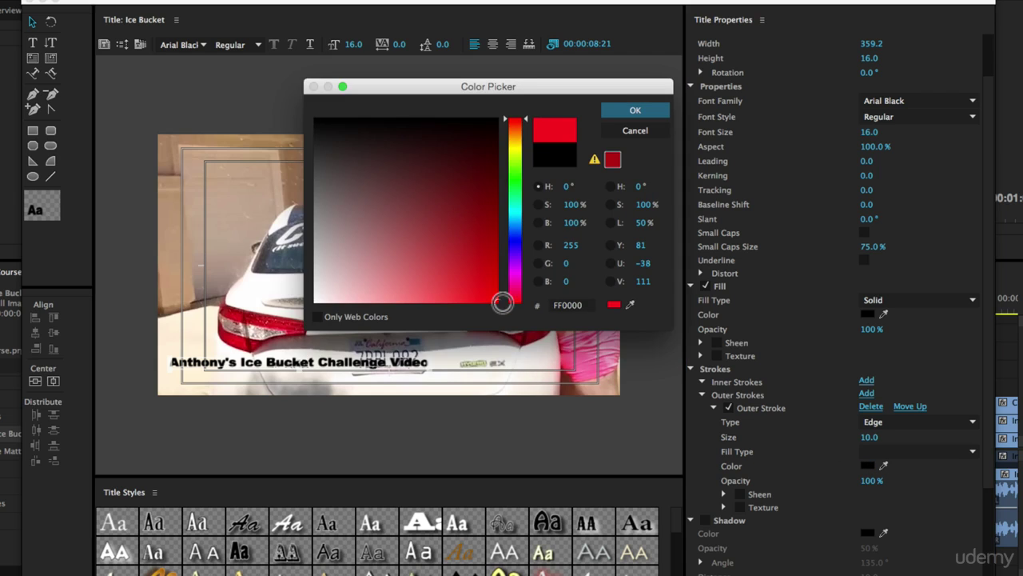
pyautogui.click(635, 109)
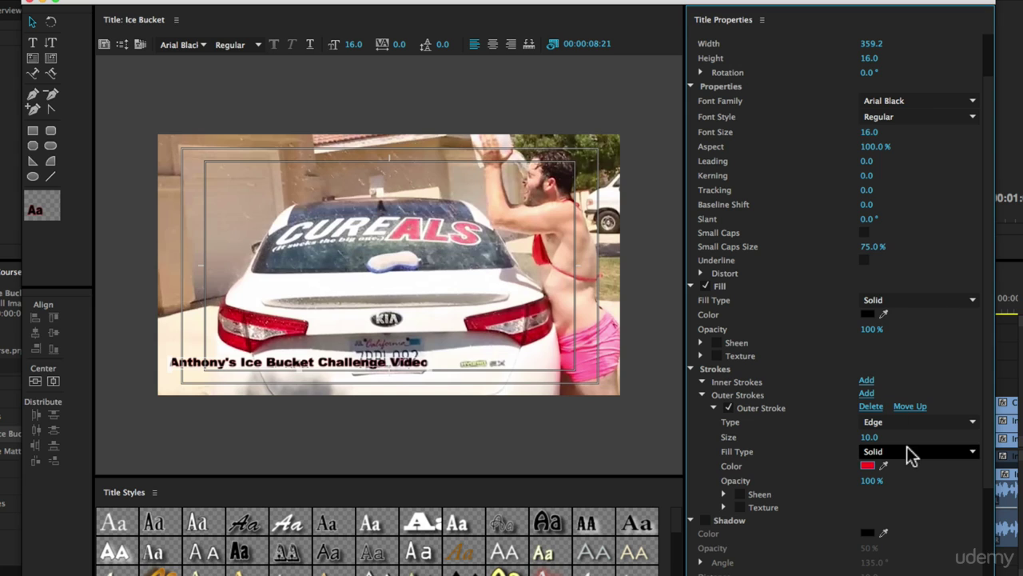
pyautogui.moveTo(871, 439); pyautogui.dragTo(900, 439)
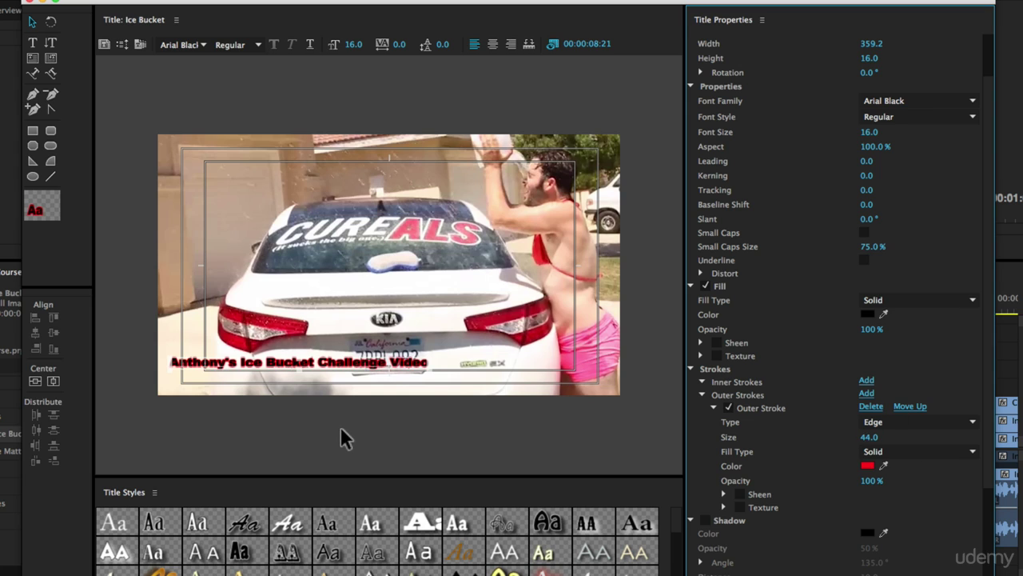
pyautogui.scroll(-1, 829, 451)
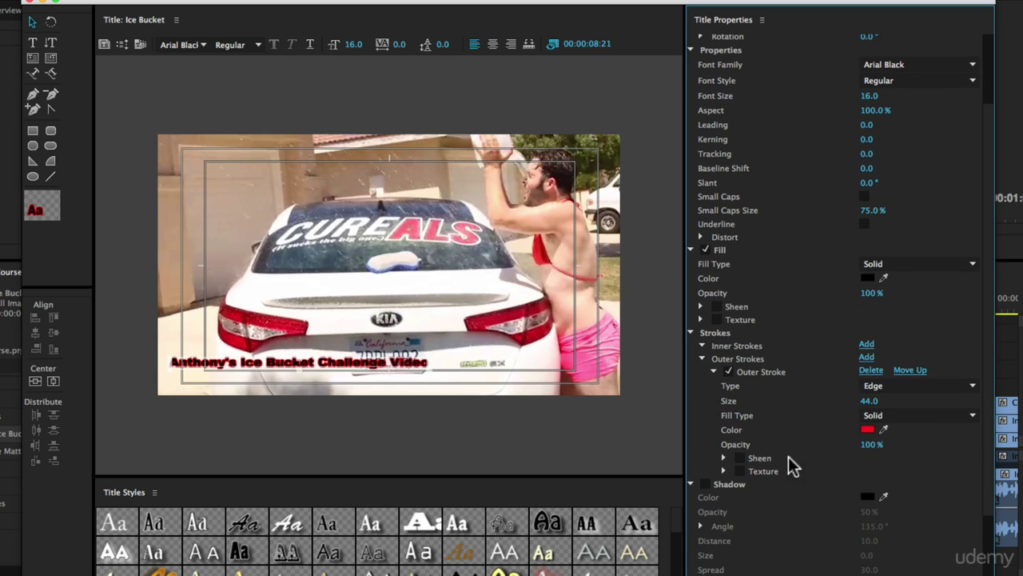
# Check the outer stroke's type options, keep Edge, and delete the red outer stroke from the title text.
pyautogui.click(875, 386)
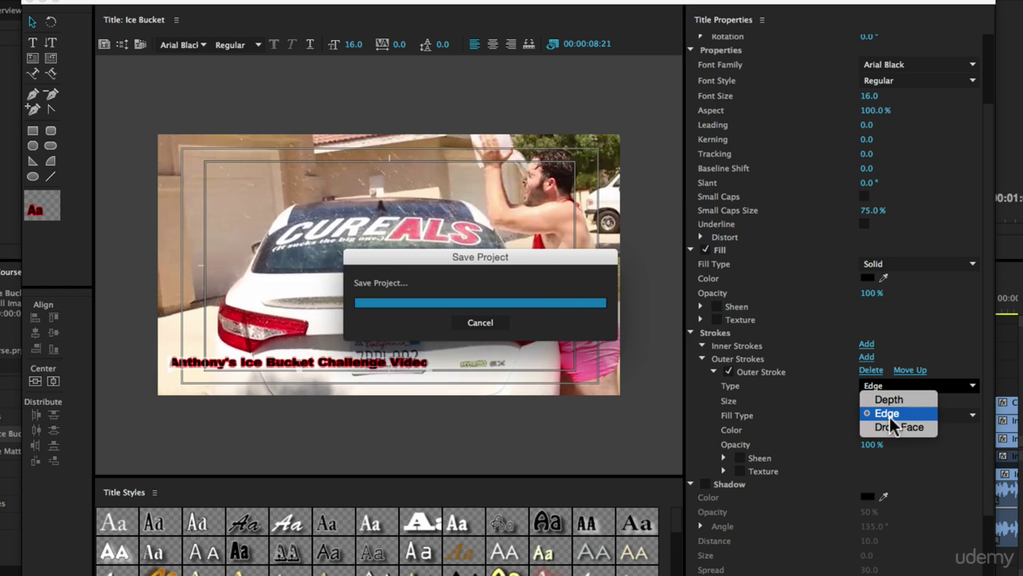
pyautogui.click(709, 398)
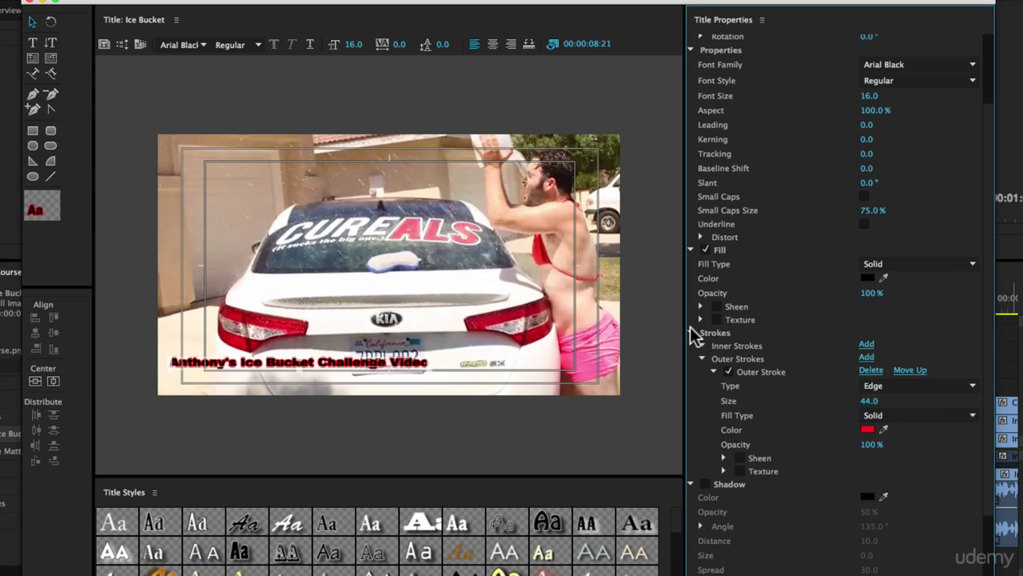
pyautogui.click(870, 371)
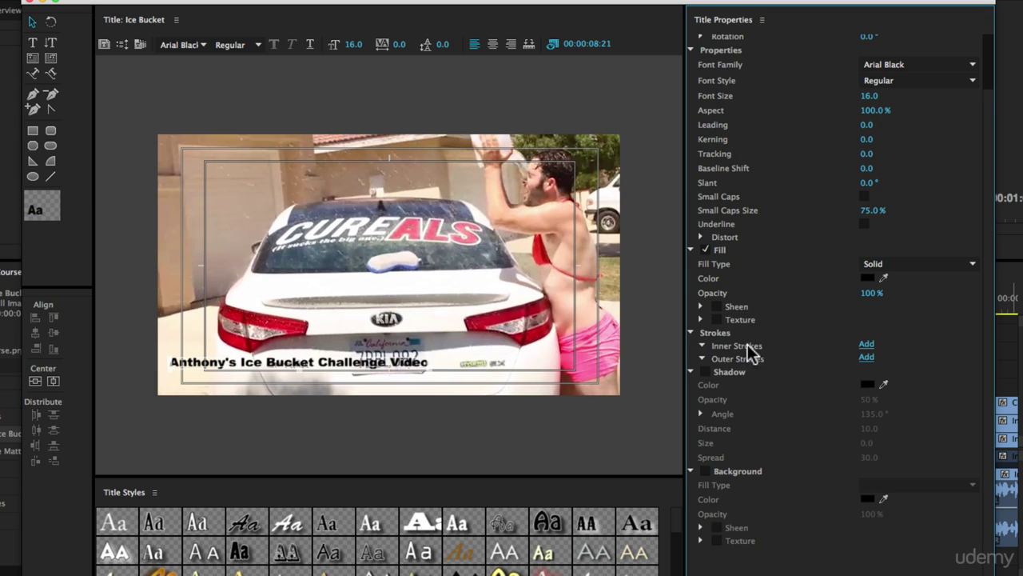
# Try a shadow on the title text with distance 6, size 2 and spread 24, turn it off and collapse its settings.
pyautogui.click(705, 372)
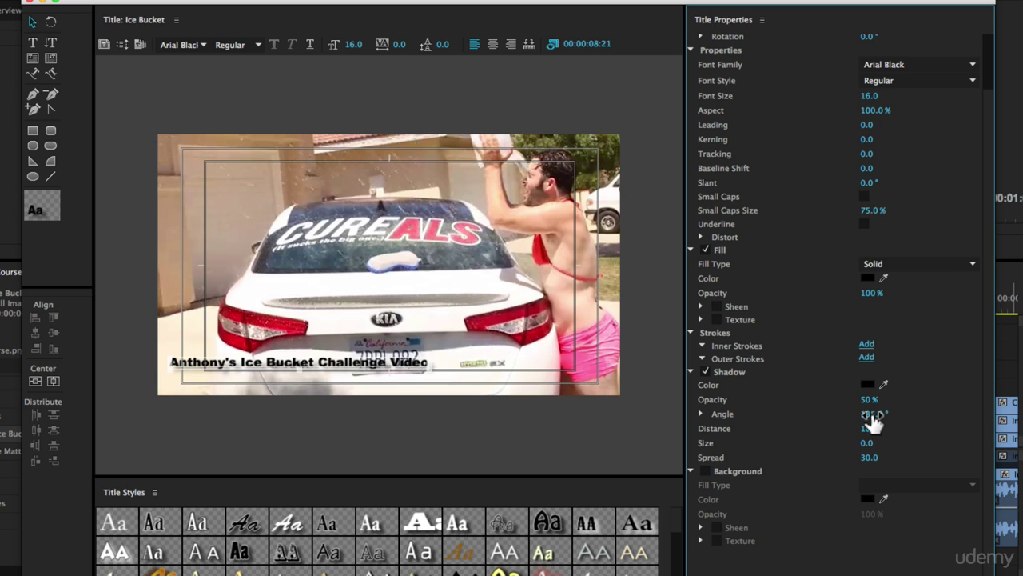
pyautogui.moveTo(872, 429); pyautogui.dragTo(873, 443)
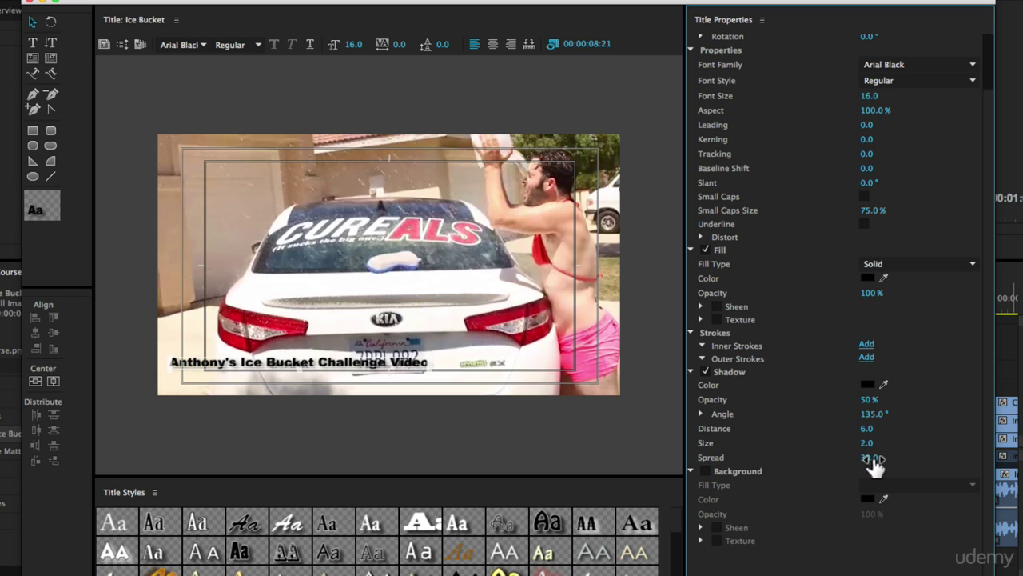
pyautogui.moveTo(869, 457); pyautogui.dragTo(879, 457)
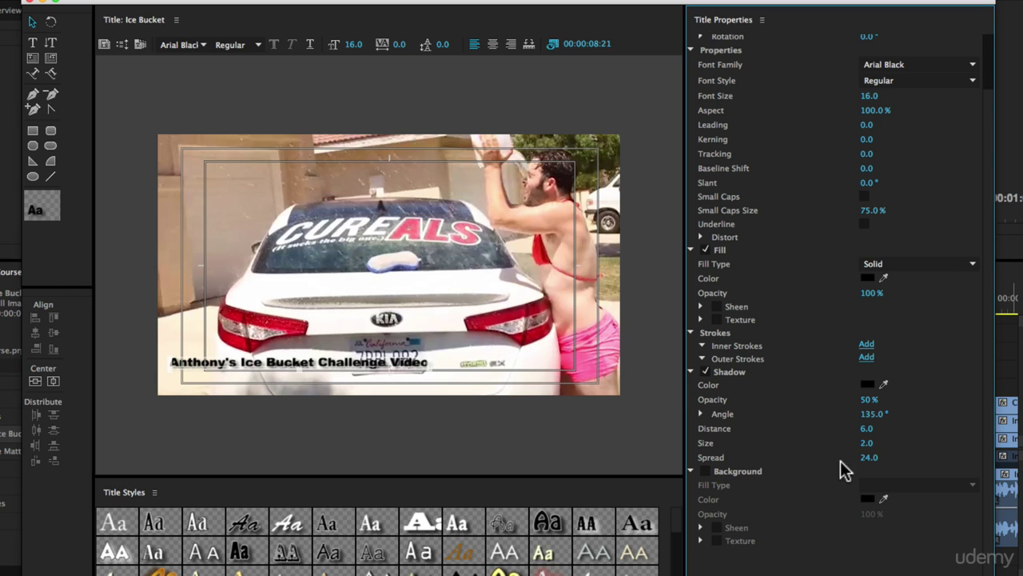
pyautogui.click(704, 373)
pyautogui.click(691, 371)
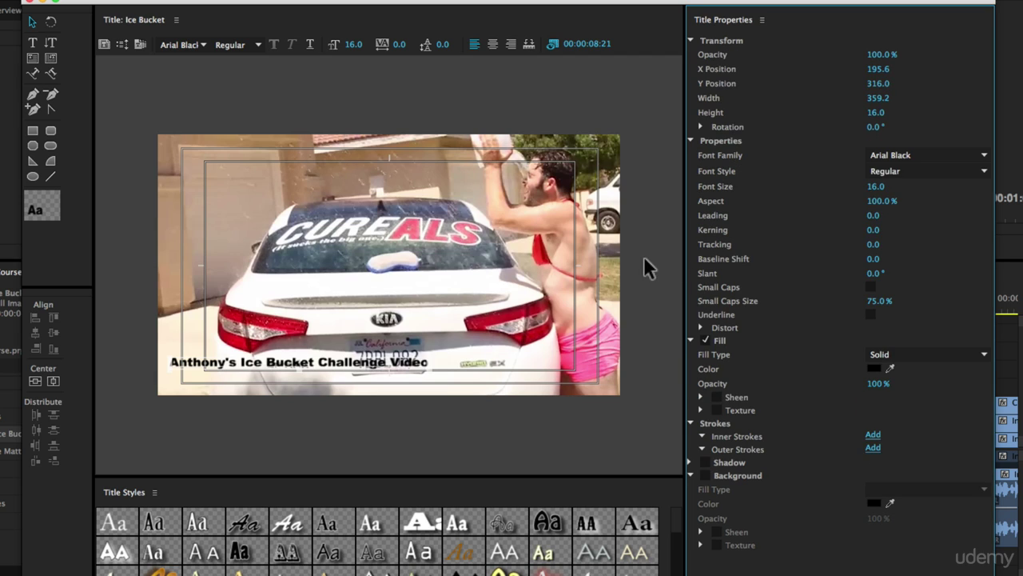
# Move the title text onto the car's trunk at about X 301.6, Y 212 and scale it up to font size 16.4.
pyautogui.moveTo(346, 362); pyautogui.dragTo(424, 293)
pyautogui.moveTo(449, 370); pyautogui.dragTo(420, 297)
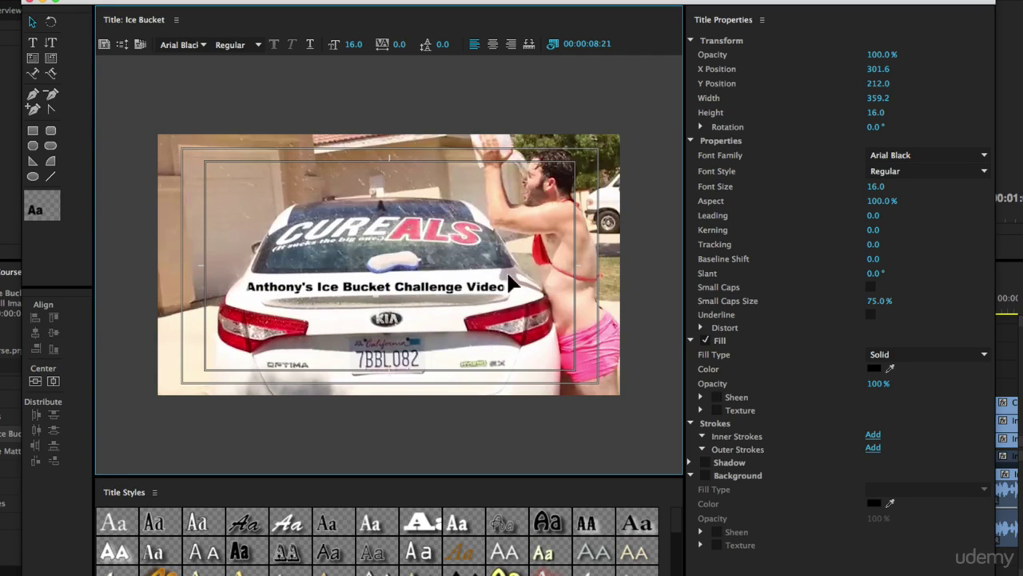
pyautogui.moveTo(505, 278); pyautogui.dragTo(621, 232)
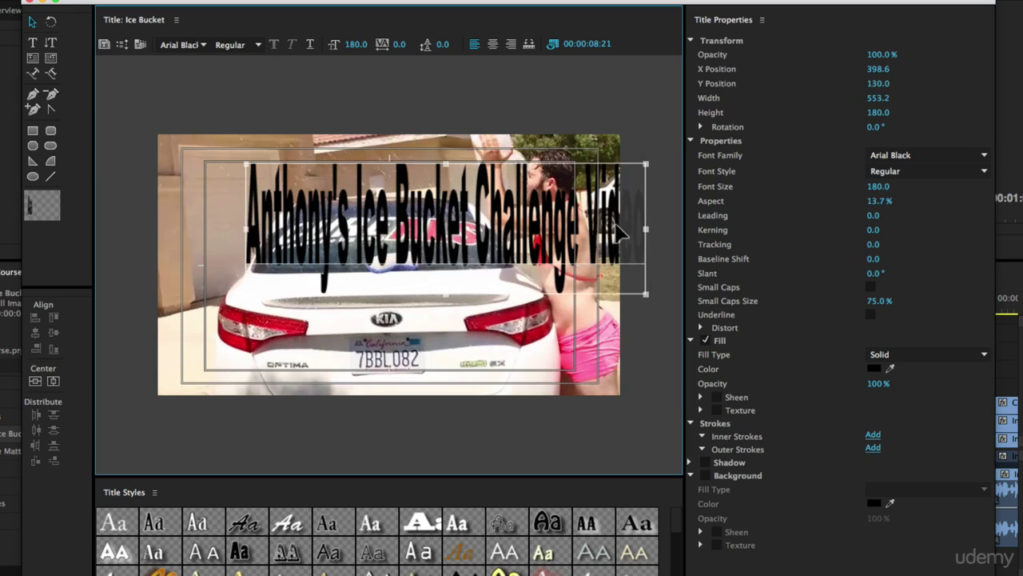
pyautogui.press('super+z')
pyautogui.moveTo(507, 280)
pyautogui.mouseDown()
pyautogui.moveTo(566, 240)
pyautogui.moveTo(514, 320)
pyautogui.moveTo(567, 276)
pyautogui.moveTo(560, 296)
pyautogui.moveTo(654, 200)
pyautogui.moveTo(432, 295)
pyautogui.moveTo(592, 179)
pyautogui.moveTo(469, 140)
pyautogui.moveTo(632, 206)
pyautogui.moveTo(618, 215)
pyautogui.moveTo(633, 236)
pyautogui.moveTo(525, 229)
pyautogui.moveTo(539, 229)
pyautogui.moveTo(503, 261)
pyautogui.moveTo(548, 247)
pyautogui.moveTo(560, 258)
pyautogui.moveTo(520, 265)
pyautogui.moveTo(537, 259)
pyautogui.moveTo(588, 280)
pyautogui.moveTo(483, 285)
pyautogui.moveTo(516, 276)
pyautogui.mouseUp()
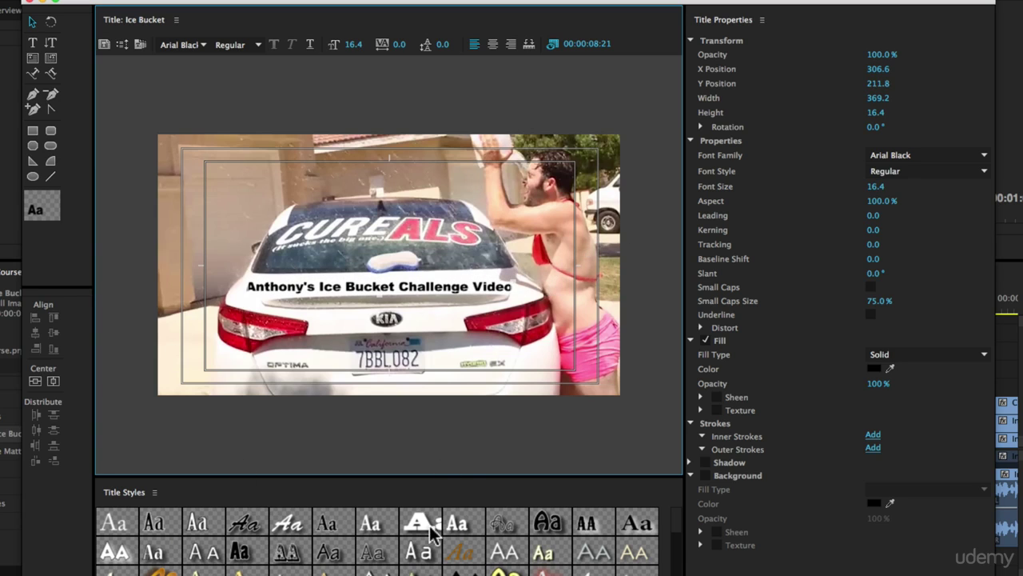
# Try the gold slanted Hobo Std and white Tekton Pro title styles on the text and undo them.
pyautogui.scroll(-2, 349, 551)
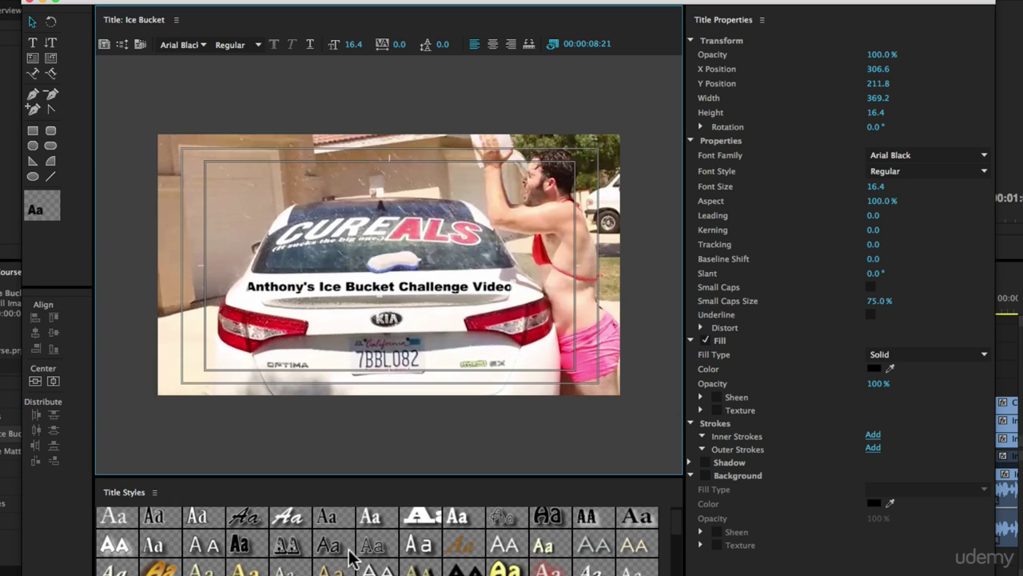
pyautogui.click(168, 564)
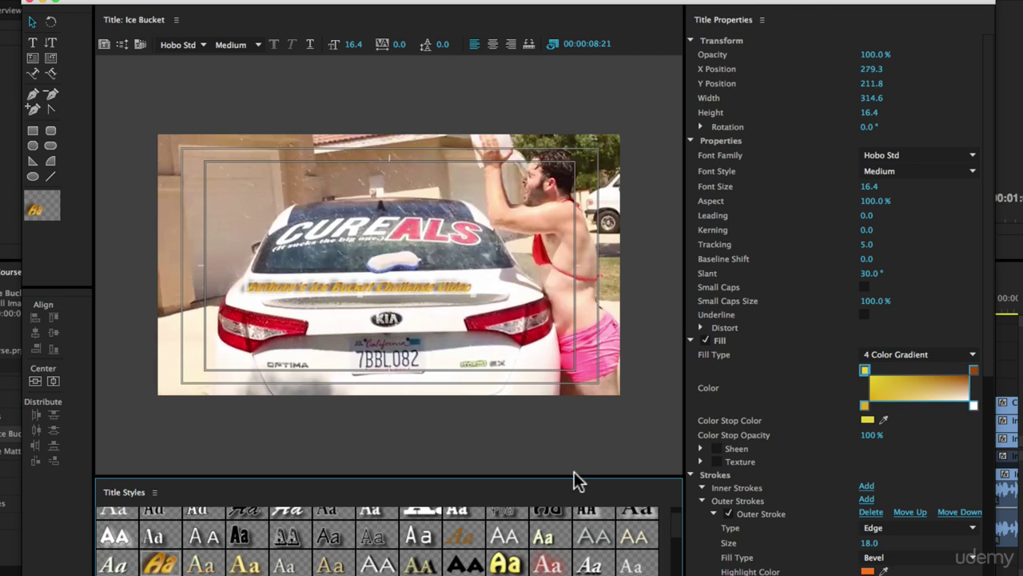
pyautogui.scroll(-5, 544, 539)
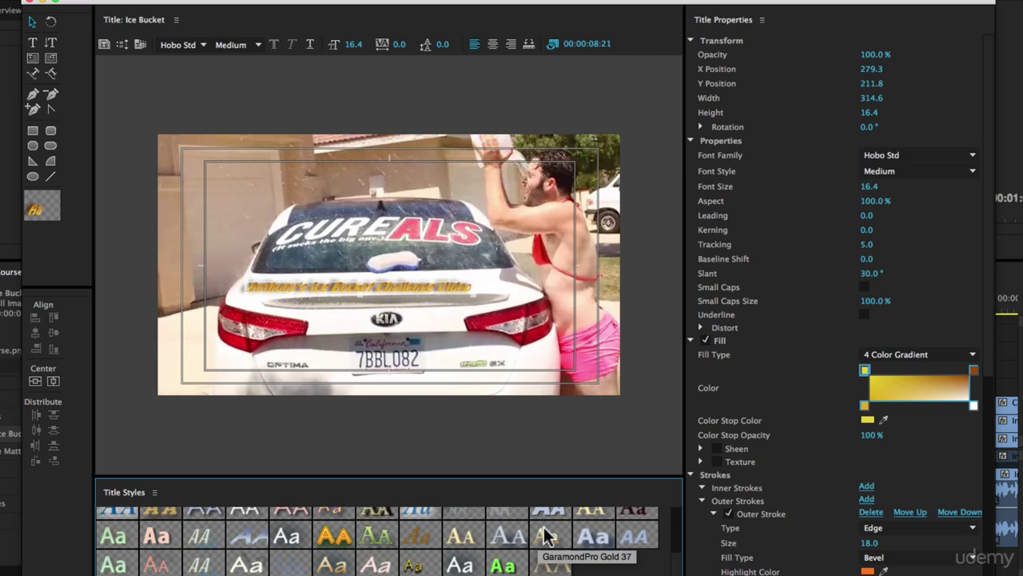
pyautogui.click(475, 566)
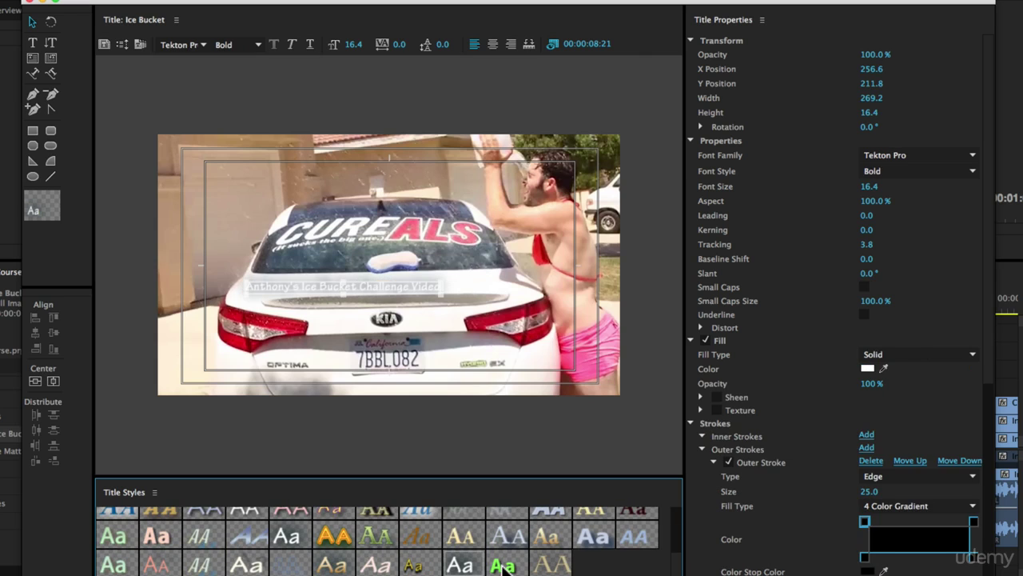
pyautogui.click(413, 564)
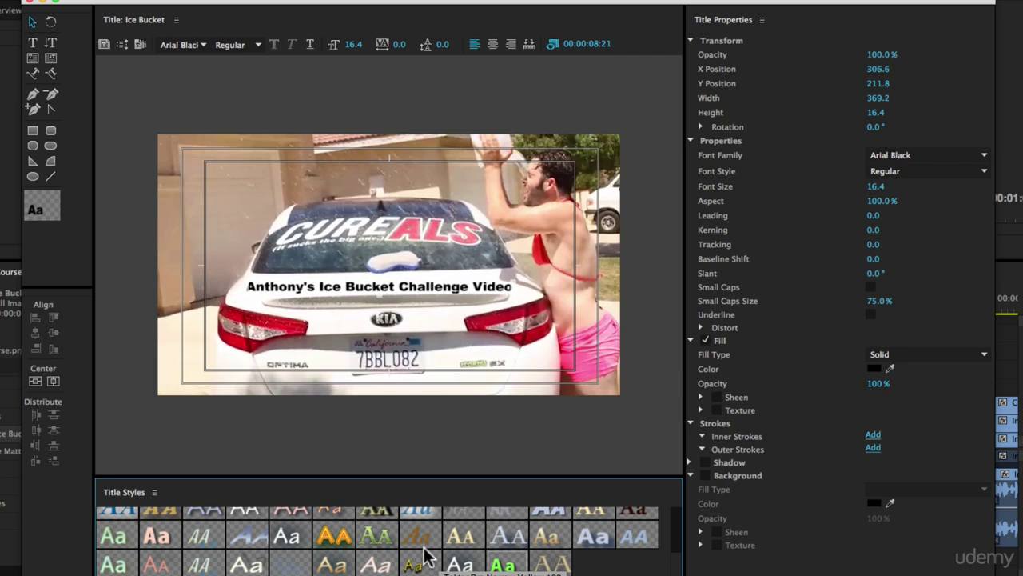
pyautogui.scroll(5, 494, 551)
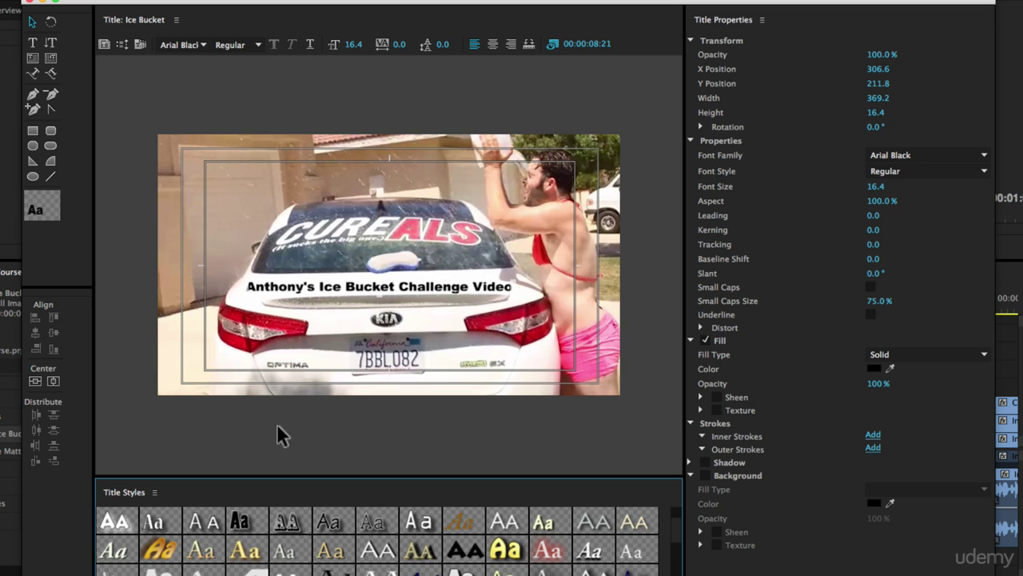
# Nudge the title text to about X 307.6, Y 208.8 and draw a black rectangle about 342 by 37 across the lower left of the frame.
pyautogui.moveTo(326, 295); pyautogui.dragTo(327, 294)
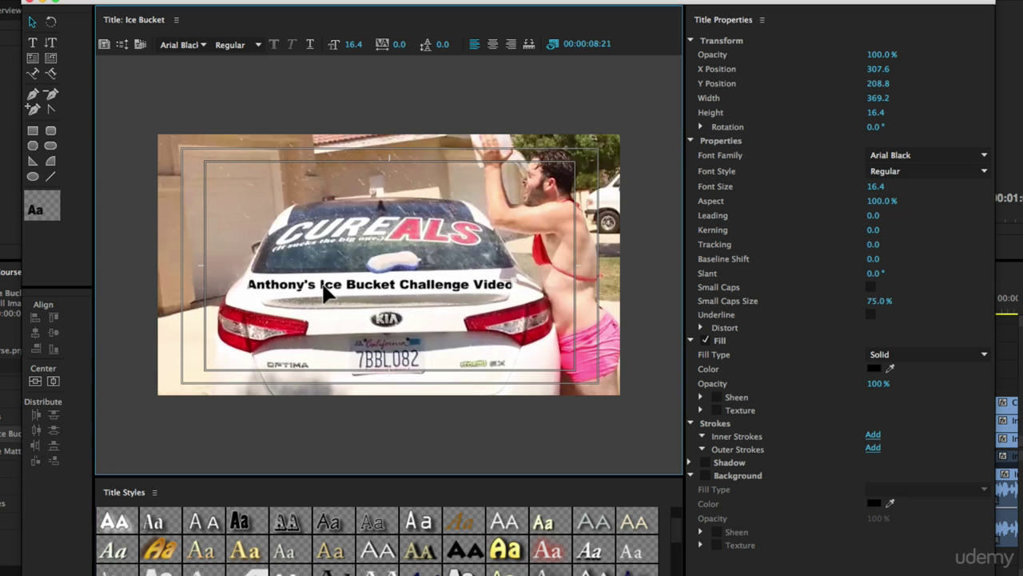
pyautogui.click(33, 132)
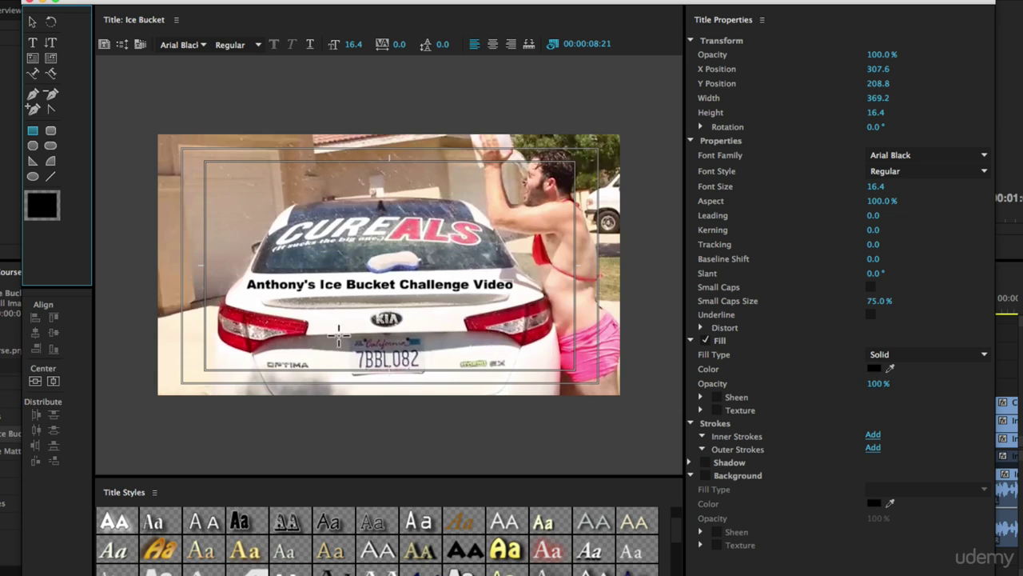
pyautogui.moveTo(151, 345); pyautogui.dragTo(399, 373)
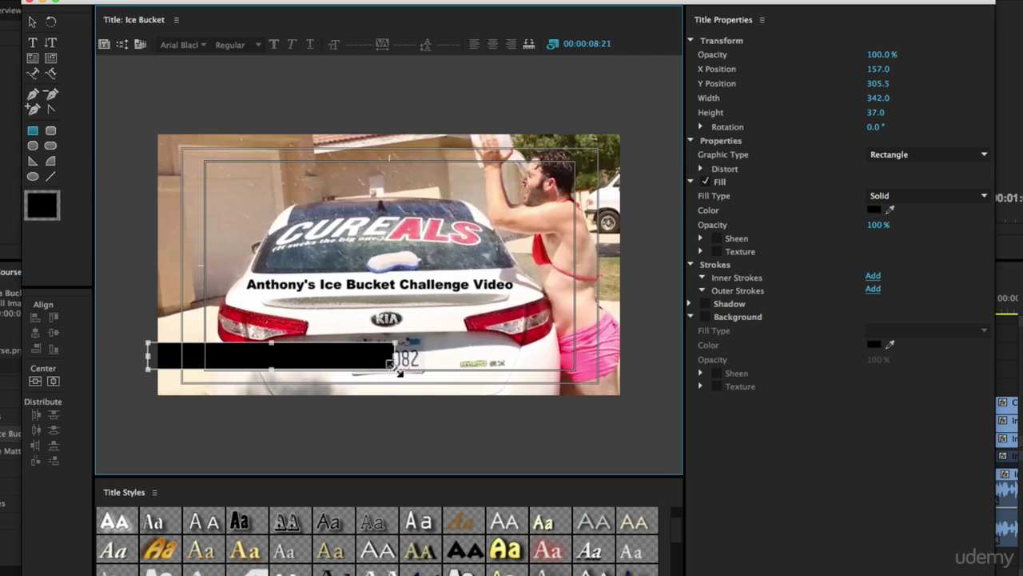
pyautogui.click(32, 22)
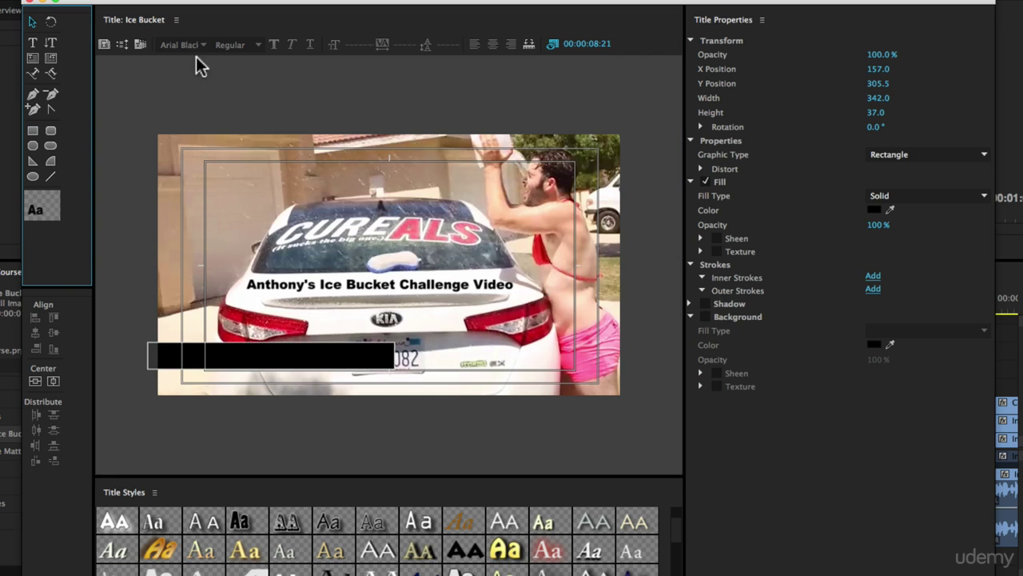
# Set the title text's fill color to white (FFFFFF) and move it onto the rear window at about X 304.6, Y 179.8.
pyautogui.click(406, 289)
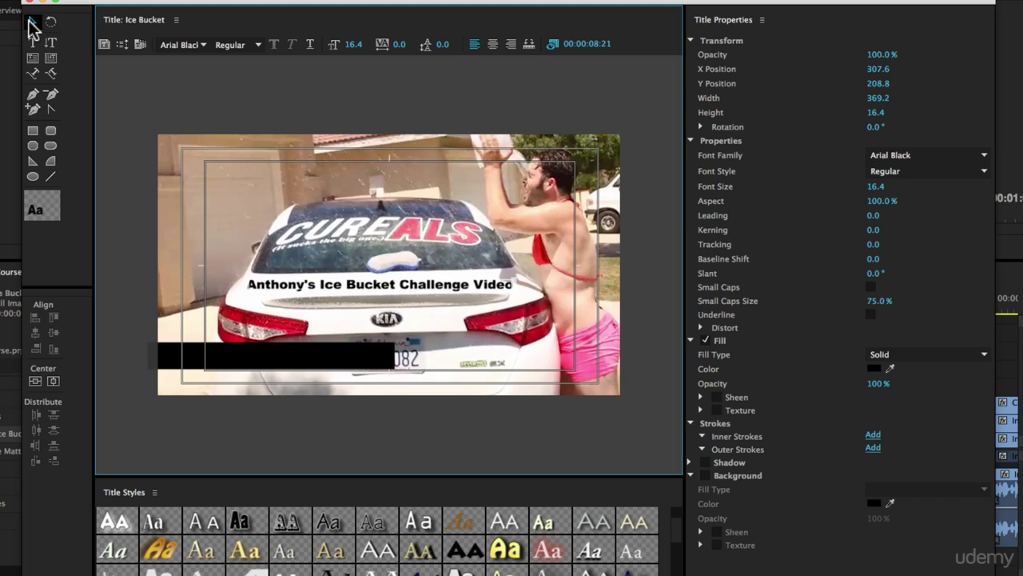
pyautogui.click(879, 366)
pyautogui.moveTo(344, 200); pyautogui.dragTo(192, 405)
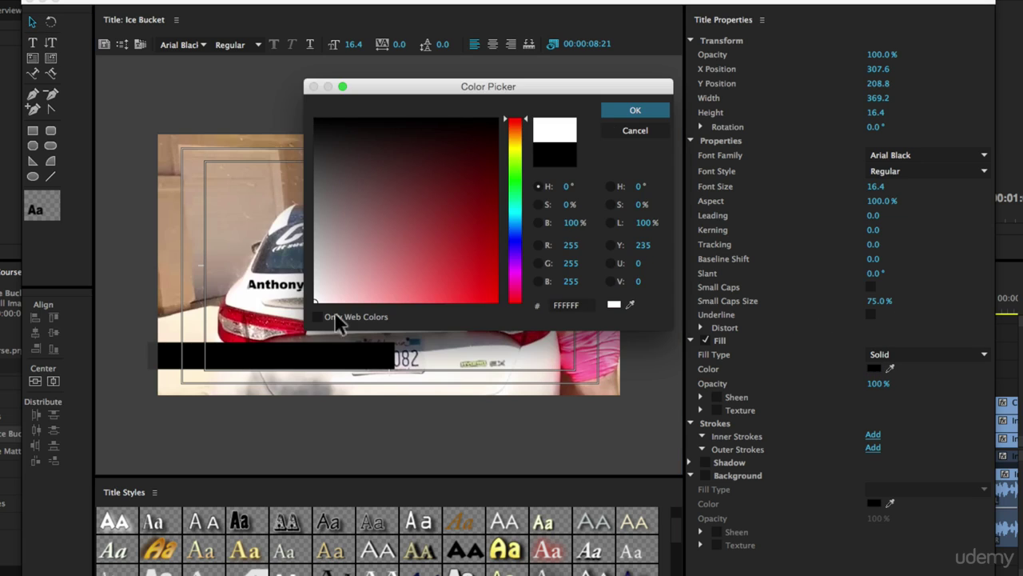
pyautogui.click(632, 112)
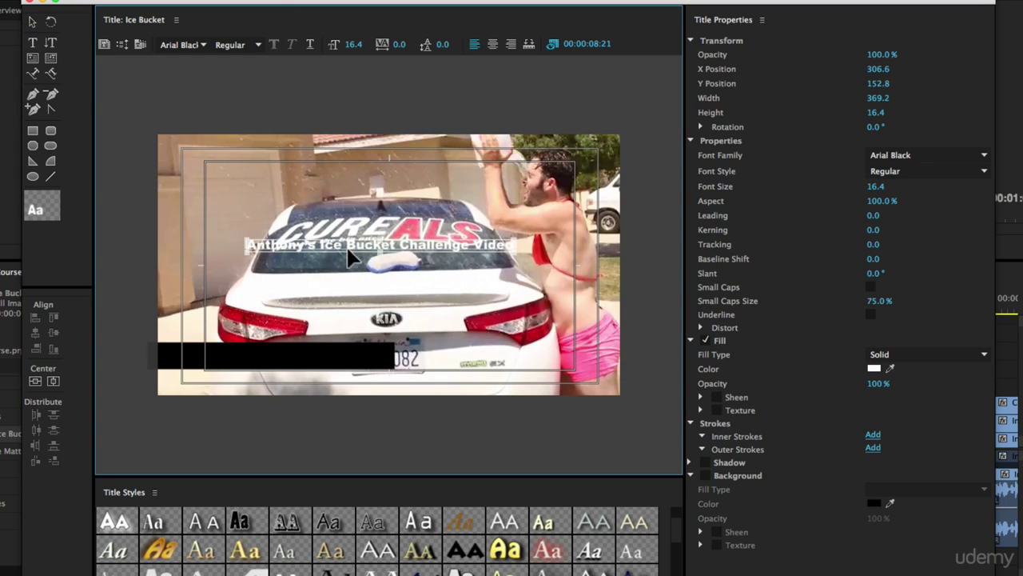
pyautogui.moveTo(352, 244); pyautogui.dragTo(355, 267)
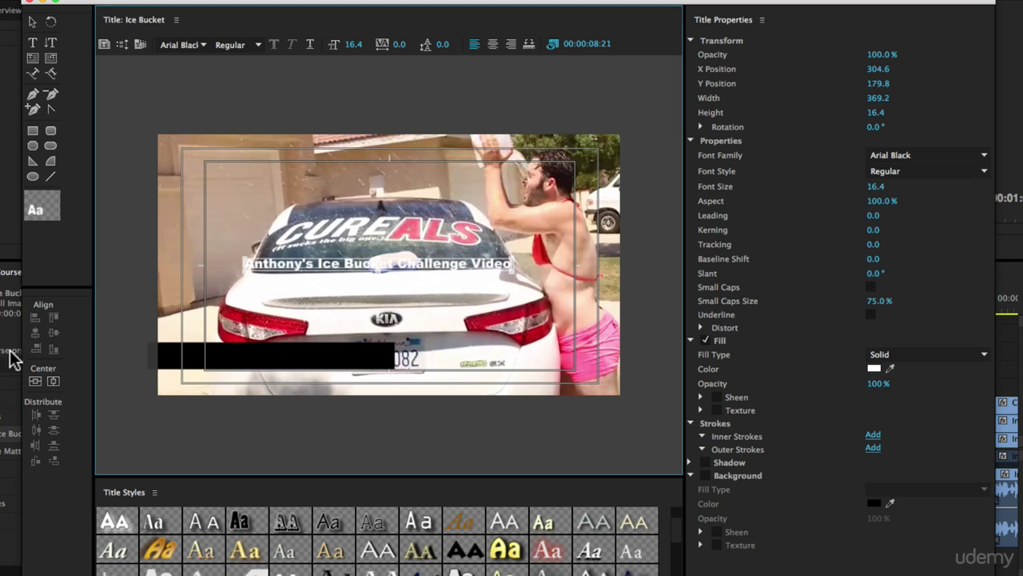
# Select the title text and the black rectangle together and align their centers horizontally and vertically.
pyautogui.click(280, 364)
pyautogui.click(306, 270)
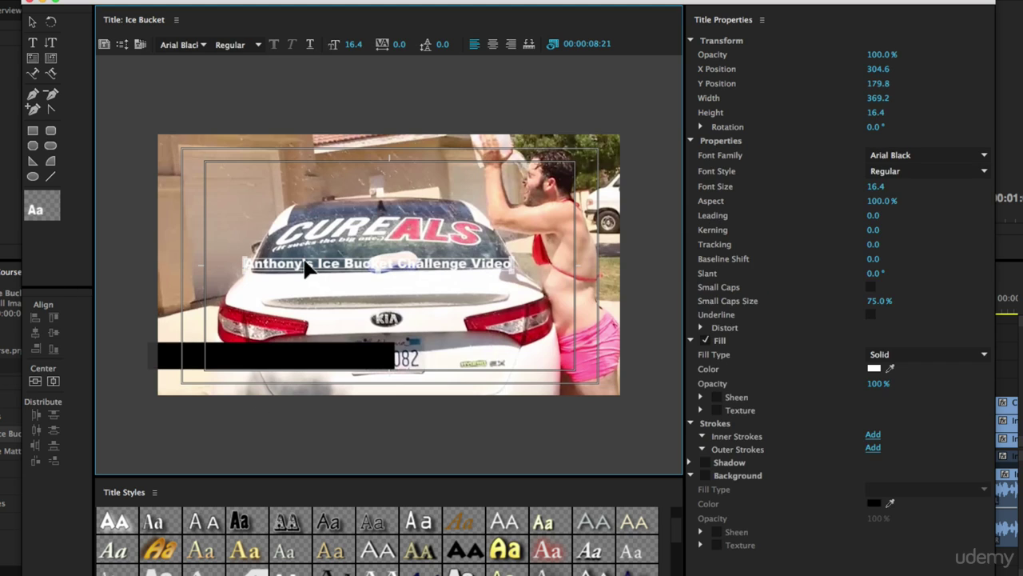
pyautogui.click(244, 363)
pyautogui.click(307, 267)
pyautogui.keyDown('shift'); pyautogui.click(244, 367); pyautogui.keyUp('shift')
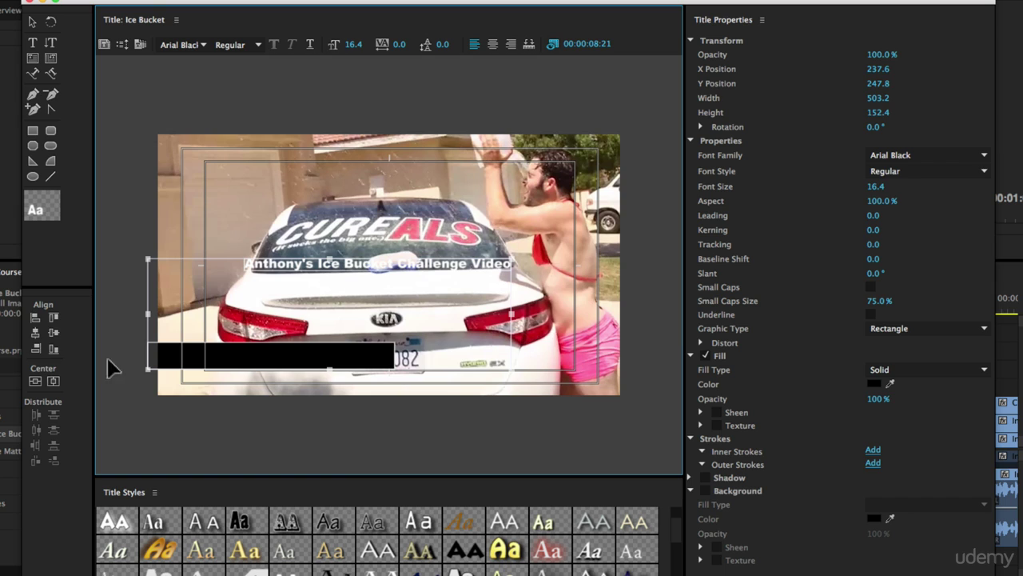
pyautogui.click(36, 332)
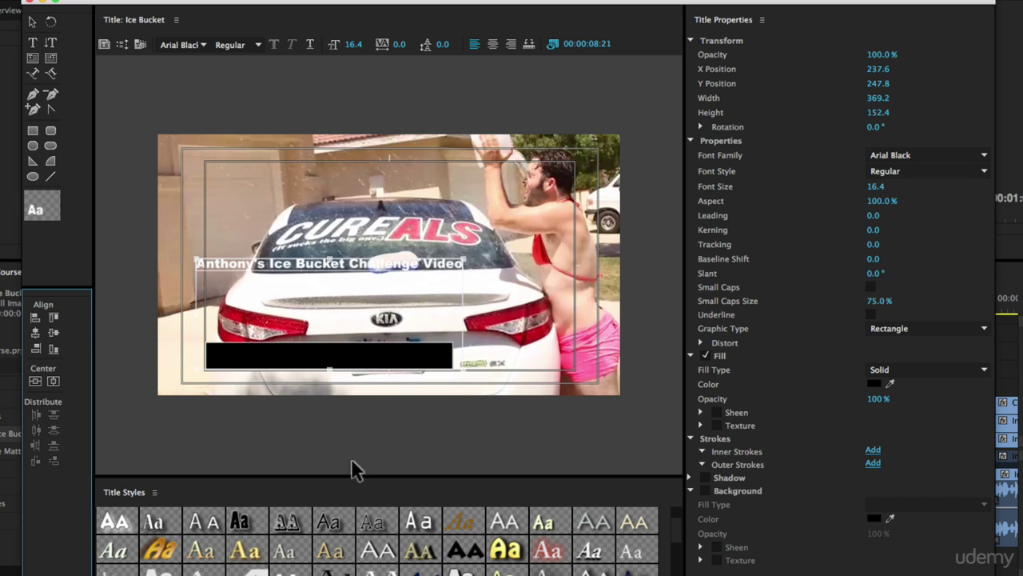
pyautogui.click(54, 332)
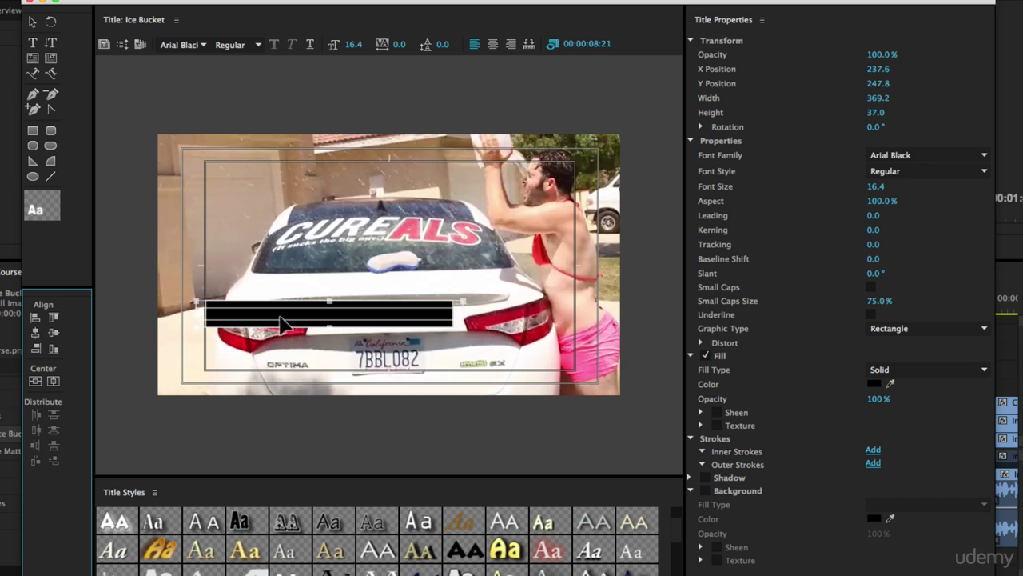
# Select only the black rectangle and send it to the back, behind the title text.
pyautogui.click(226, 138)
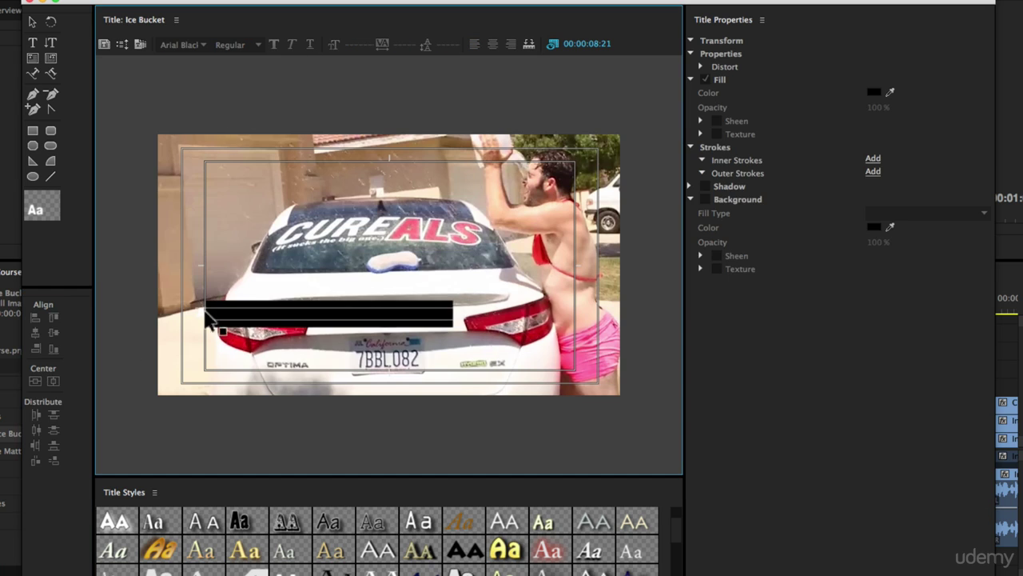
pyautogui.click(360, 323)
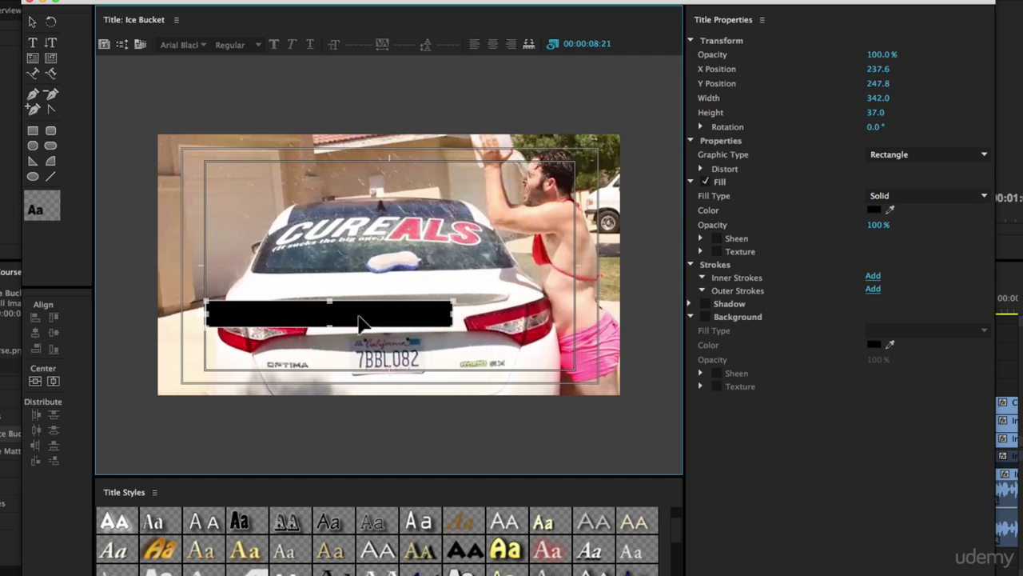
pyautogui.rightClick(321, 312)
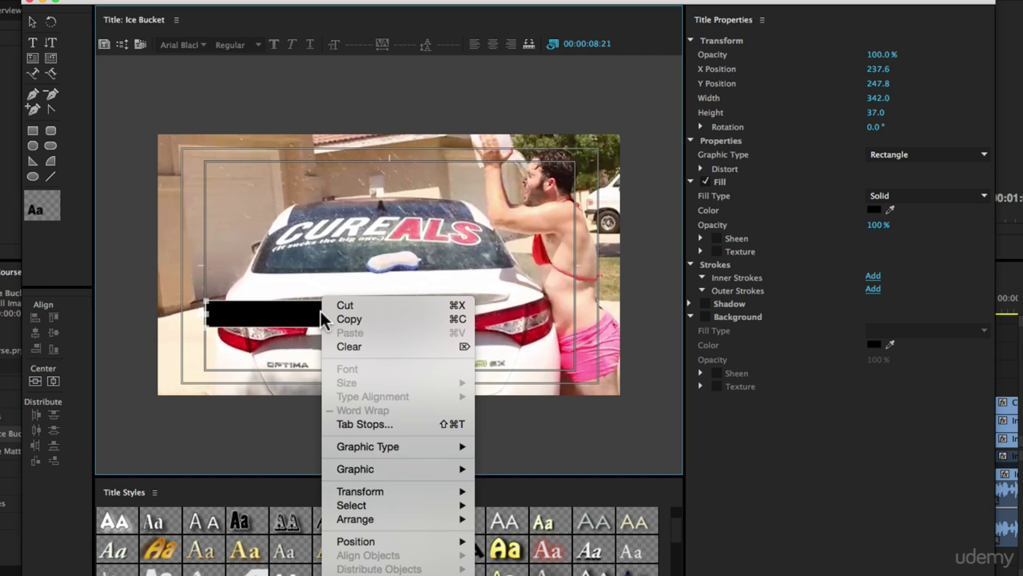
pyautogui.moveTo(384, 516)
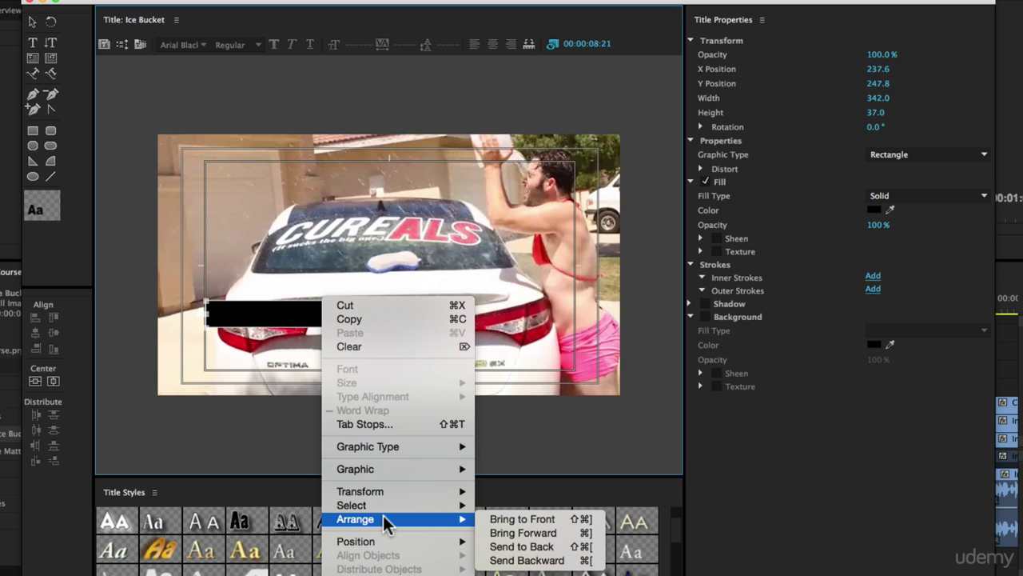
pyautogui.click(505, 550)
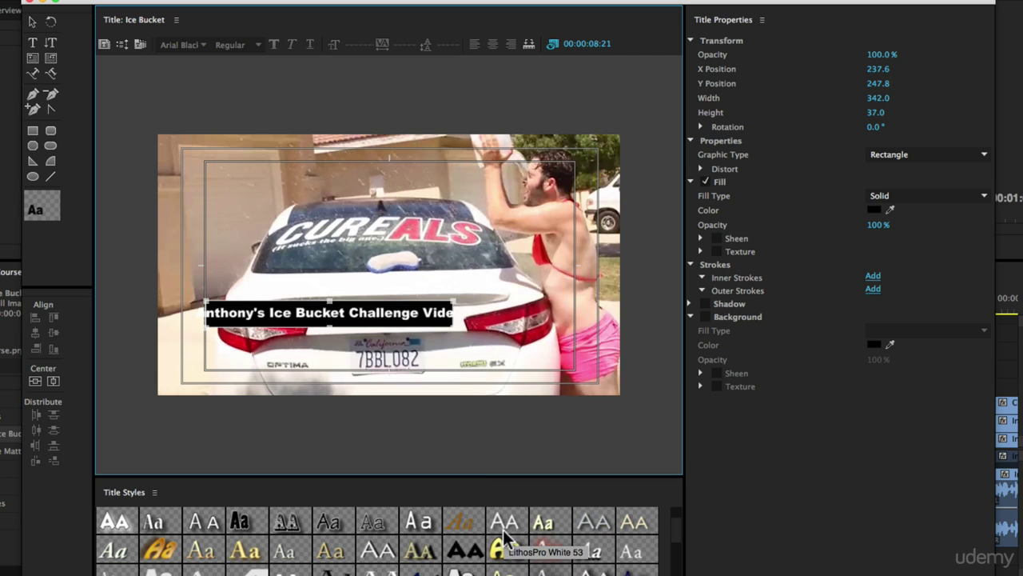
# Stretch the black rectangle outward at both ends to a width of about 408 so it extends past the title text.
pyautogui.click(284, 307)
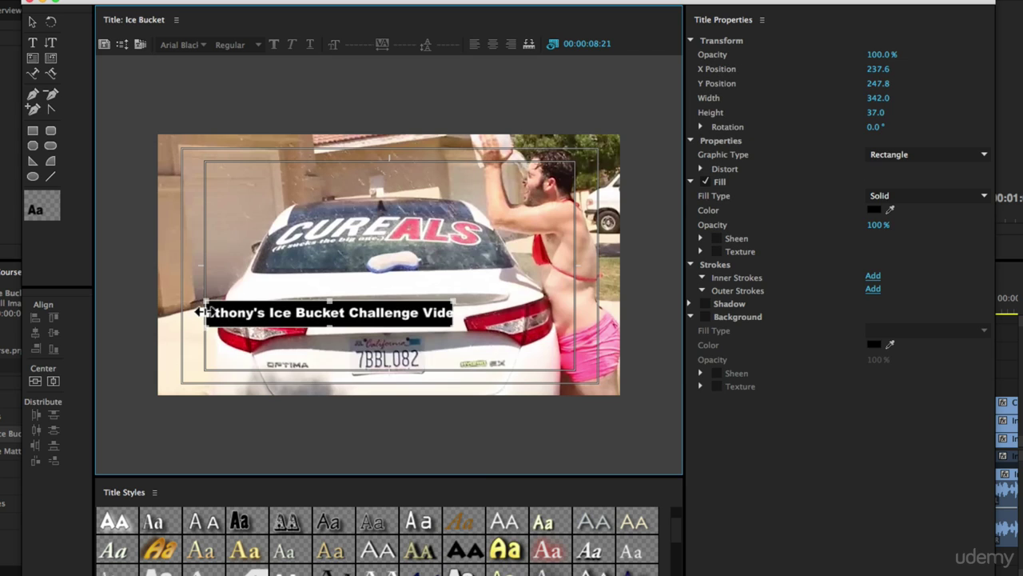
pyautogui.moveTo(200, 312); pyautogui.dragTo(187, 312)
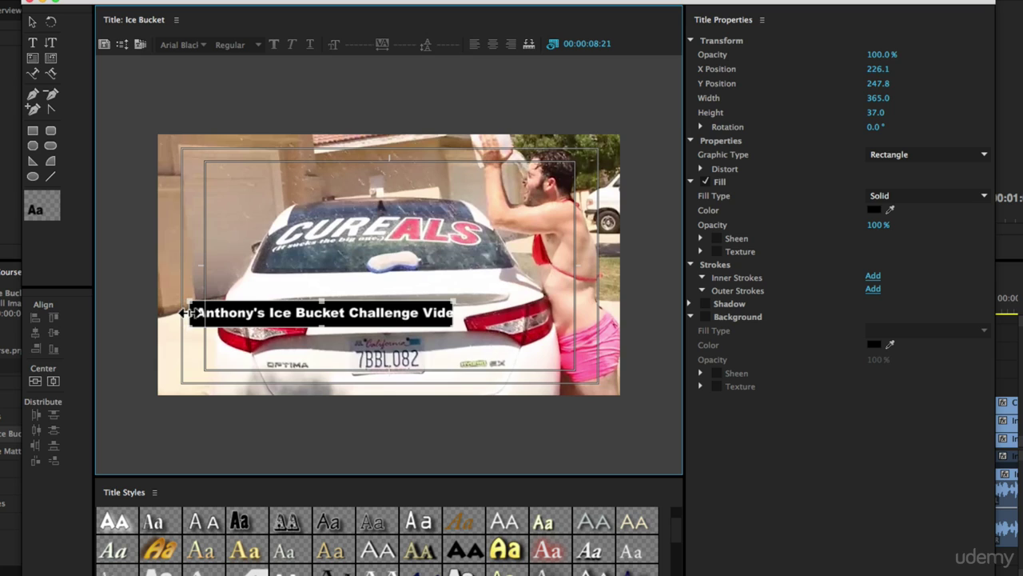
pyautogui.moveTo(454, 312); pyautogui.dragTo(484, 312)
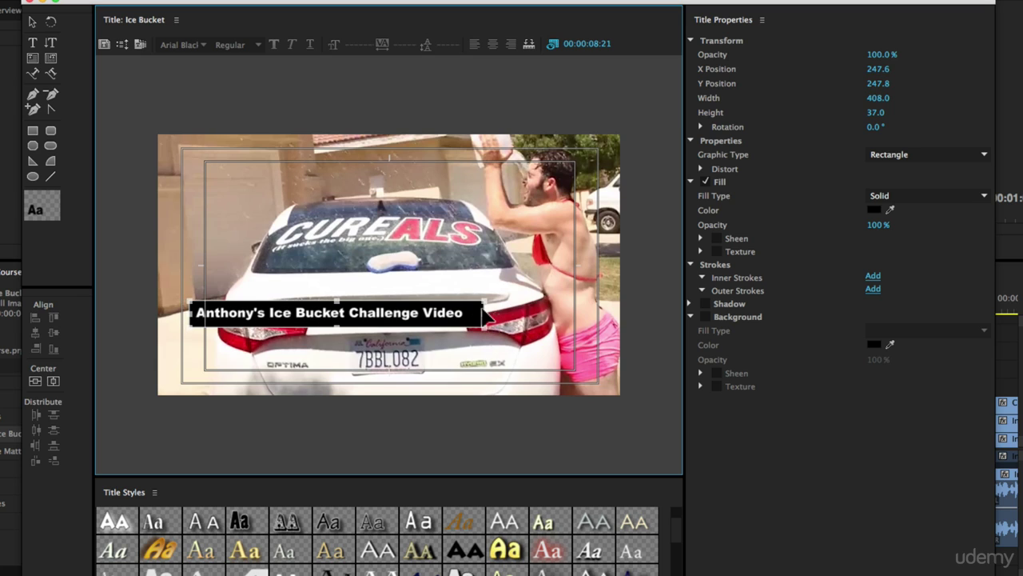
# Select the title text together with the black rectangle and realign their centers vertically and horizontally.
pyautogui.click(415, 317)
pyautogui.click(473, 313)
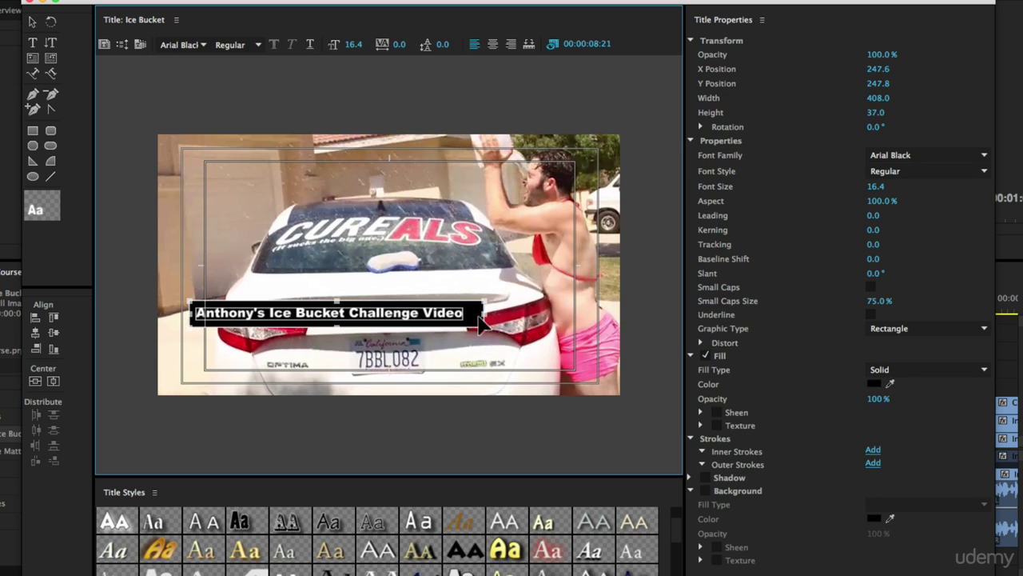
pyautogui.click(55, 336)
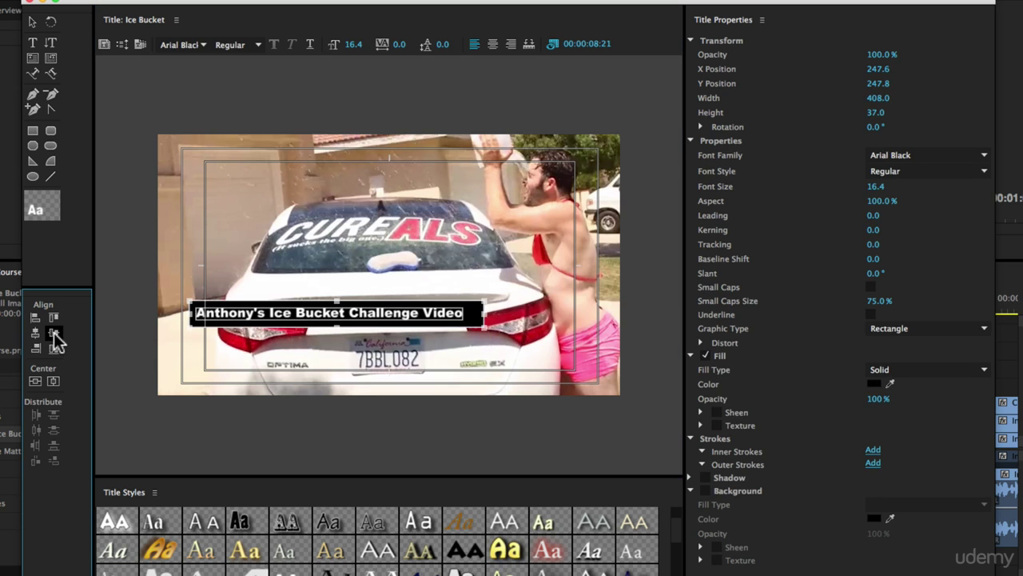
pyautogui.click(34, 332)
# Move the text and rectangle together down to the lower-left corner of the video frame, deselect them and close the title editor.
pyautogui.moveTo(425, 309); pyautogui.dragTo(397, 365)
pyautogui.click(388, 392)
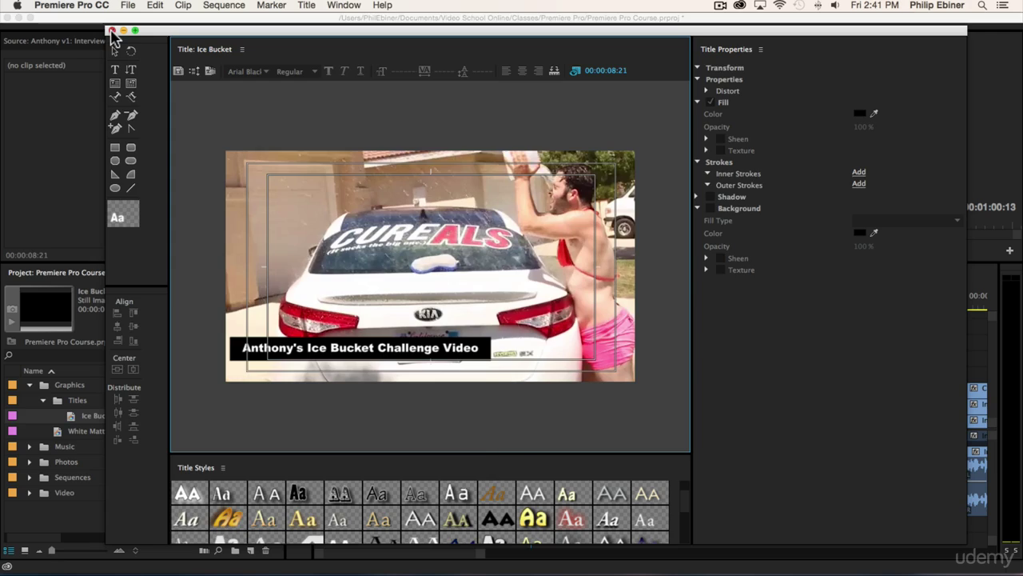
pyautogui.click(111, 30)
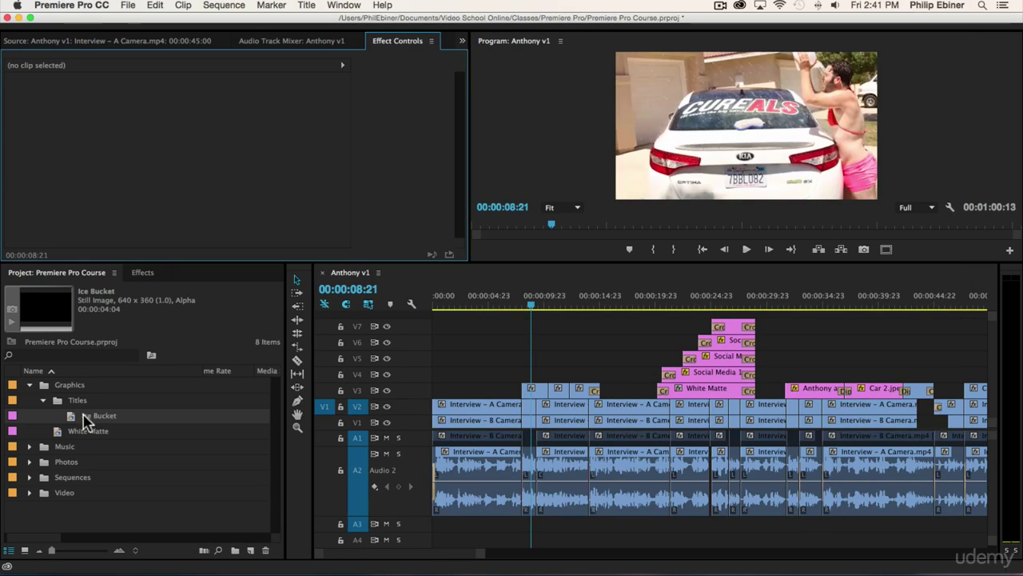
# Place the Ice Bucket title on track V4, starting level with the first ALS Ice Bucket Challenge clip.
pyautogui.moveTo(101, 424); pyautogui.dragTo(521, 382)
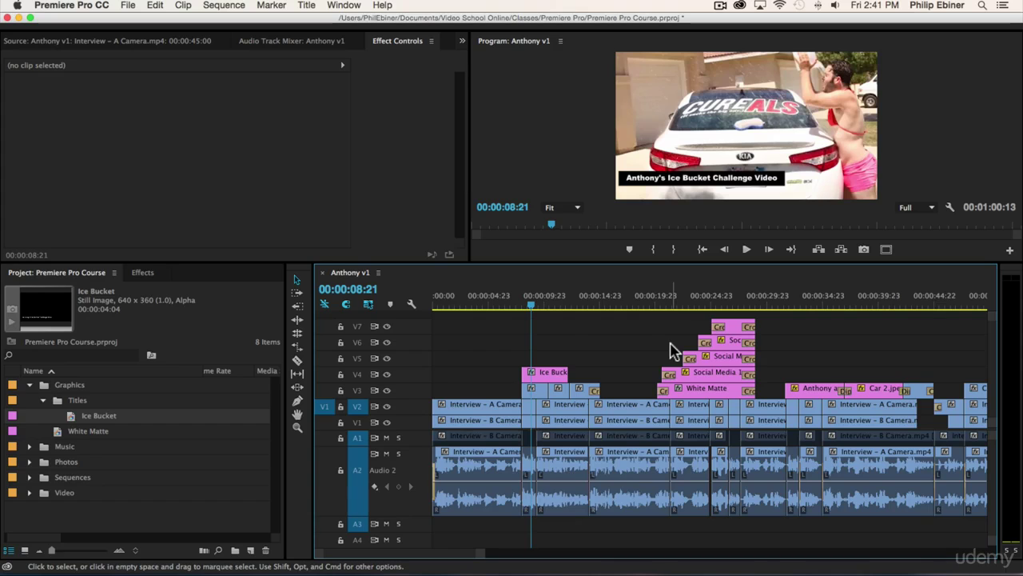
pyautogui.press('=')
pyautogui.press('=')
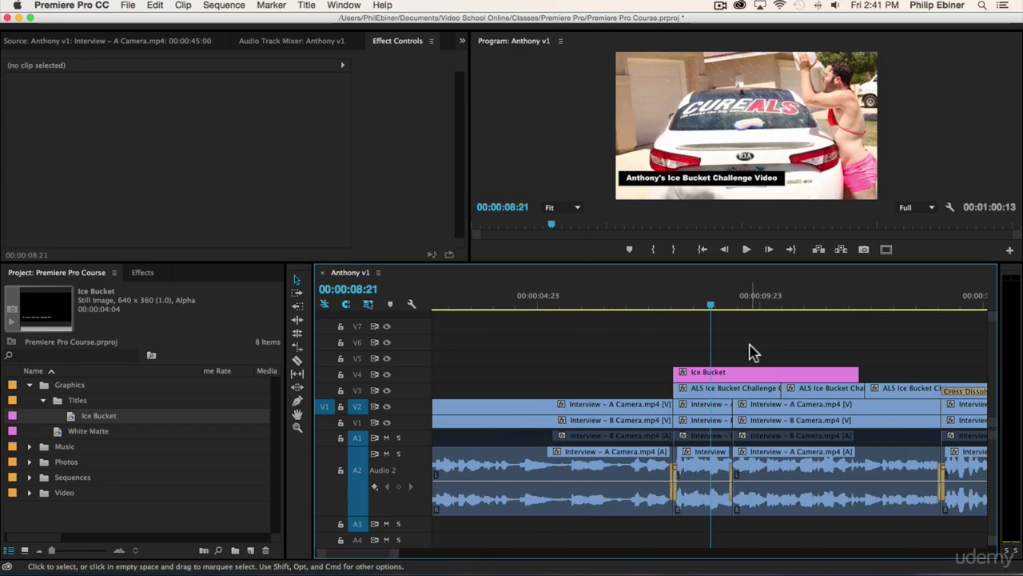
# Extend the Ice Bucket title to the end of the last ALS Ice Bucket clip and add a Cross Dissolve at its end.
pyautogui.hscroll(3, 750, 344)
pyautogui.moveTo(521, 305)
pyautogui.mouseDown()
pyautogui.moveTo(592, 304)
pyautogui.moveTo(518, 312)
pyautogui.mouseUp()
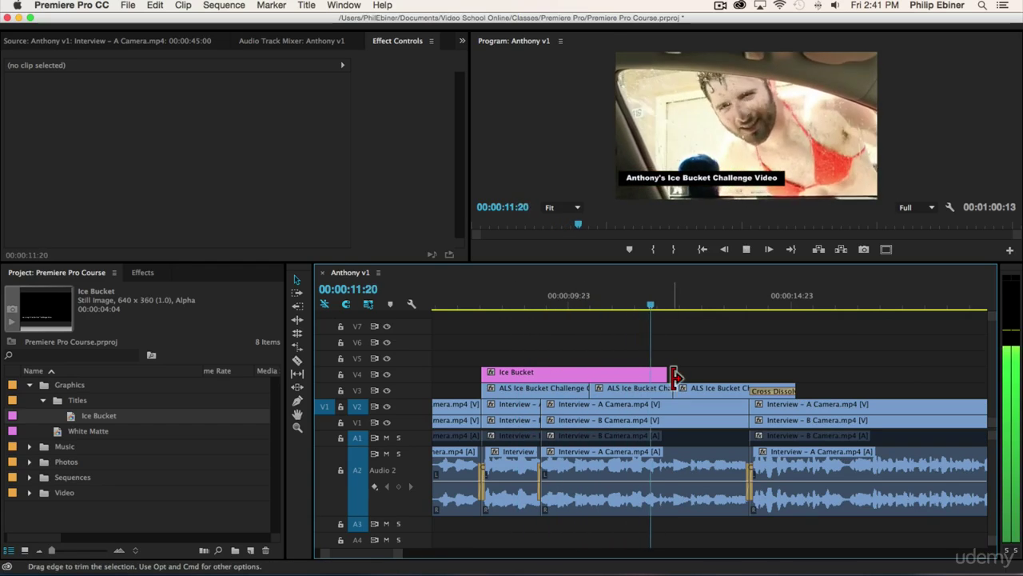
pyautogui.moveTo(671, 373); pyautogui.dragTo(796, 369)
pyautogui.click(772, 394)
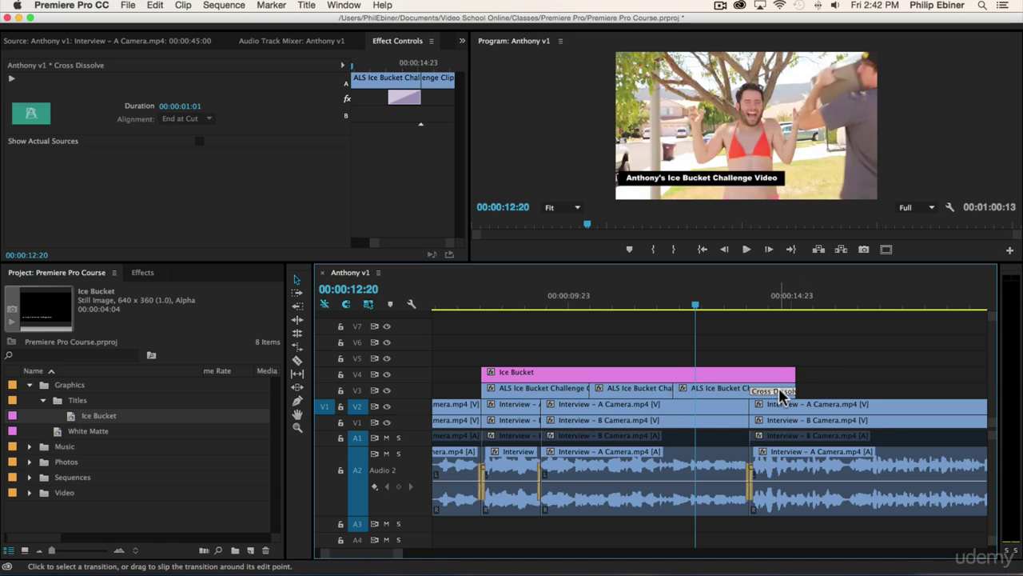
pyautogui.click(796, 374)
pyautogui.press('super+d')
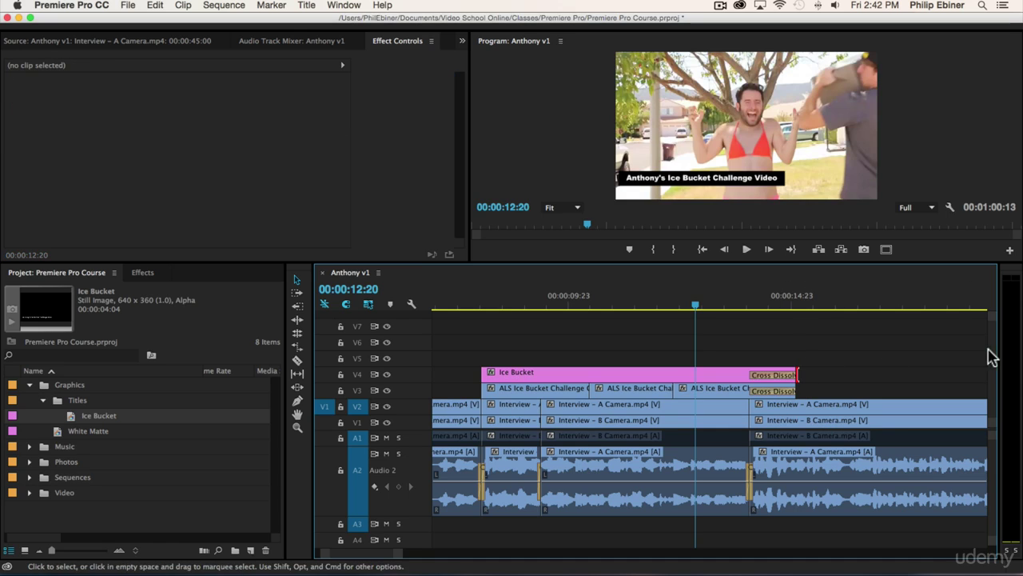
# Play and scrub through the ice bucket section to review the title over the footage.
pyautogui.press('space')
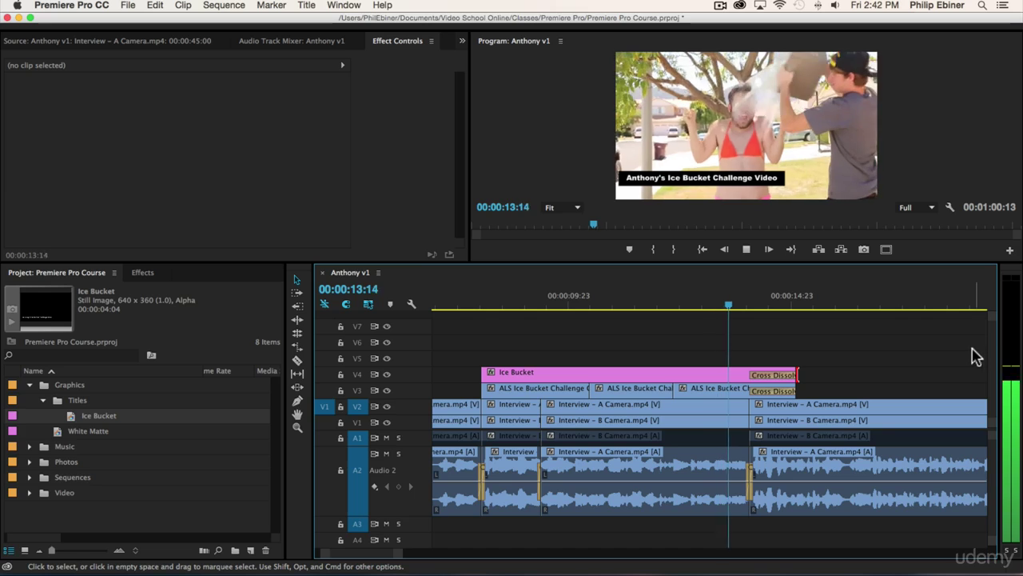
pyautogui.moveTo(490, 304); pyautogui.dragTo(562, 306)
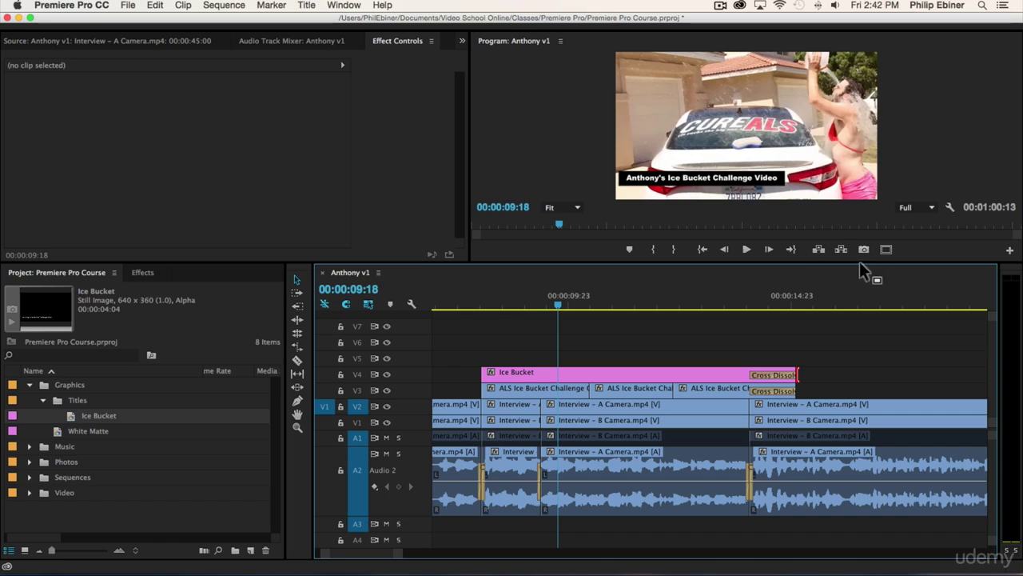
pyautogui.moveTo(532, 304); pyautogui.dragTo(498, 304)
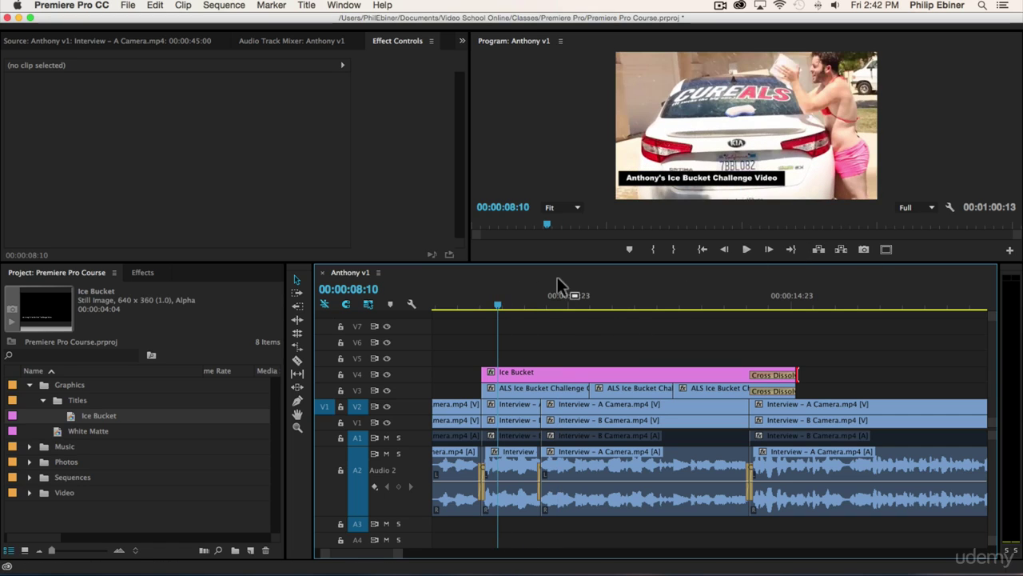
# Open the Ice Bucket title for editing from its timeline clip and from the Titles bin, closing the title editor each time.
pyautogui.press('-')
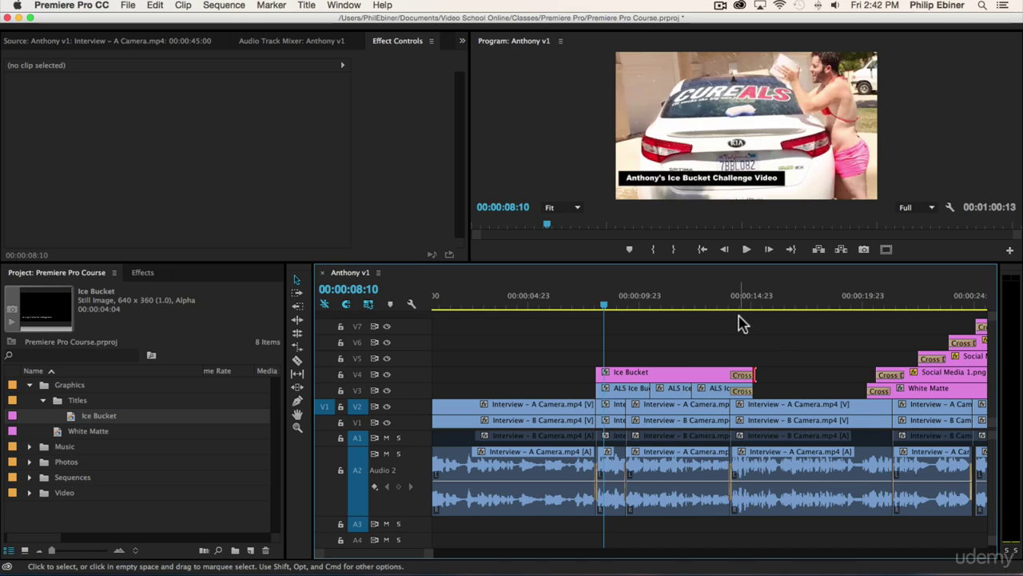
pyautogui.click(693, 374)
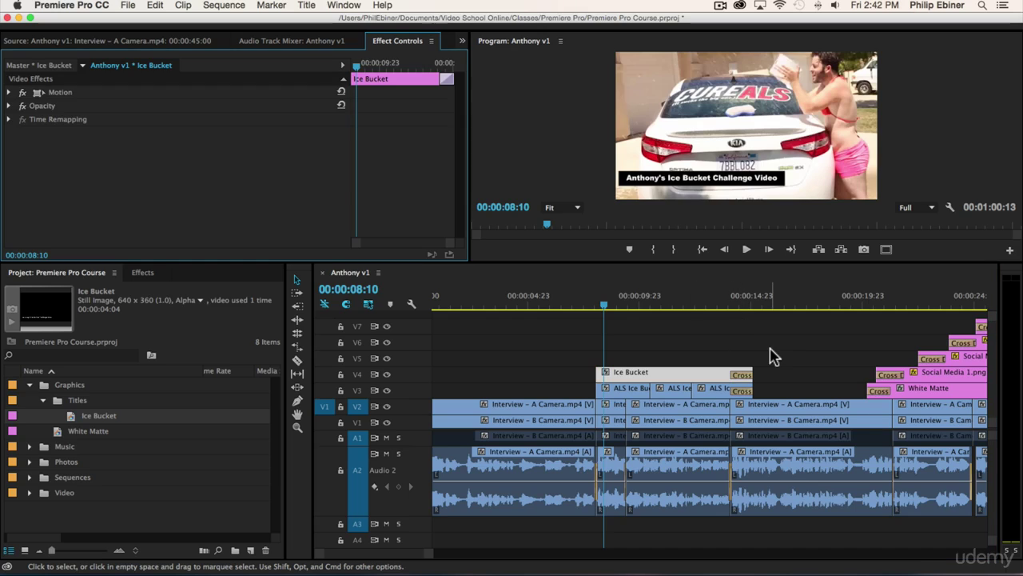
pyautogui.doubleClick(676, 378)
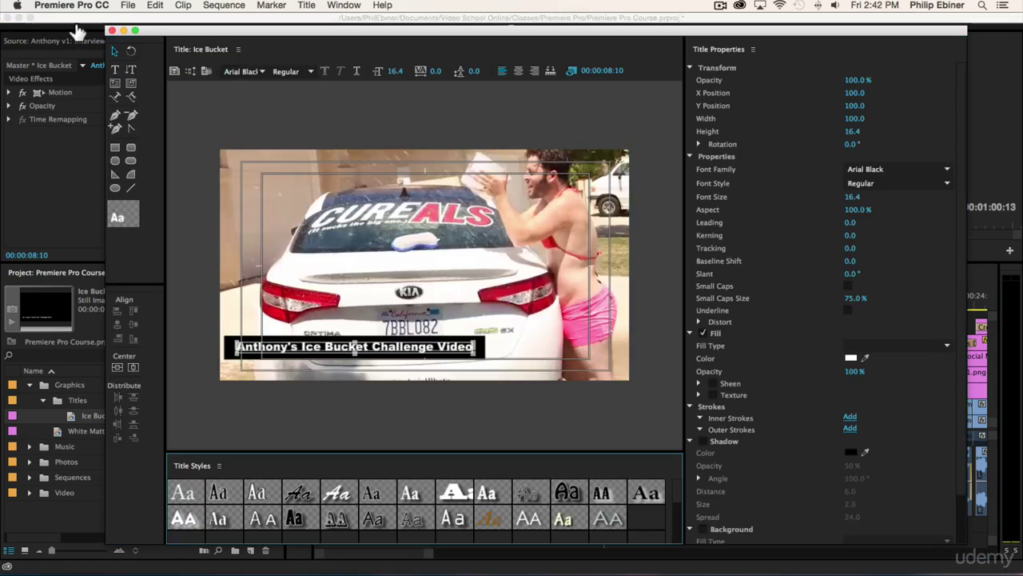
pyautogui.click(113, 31)
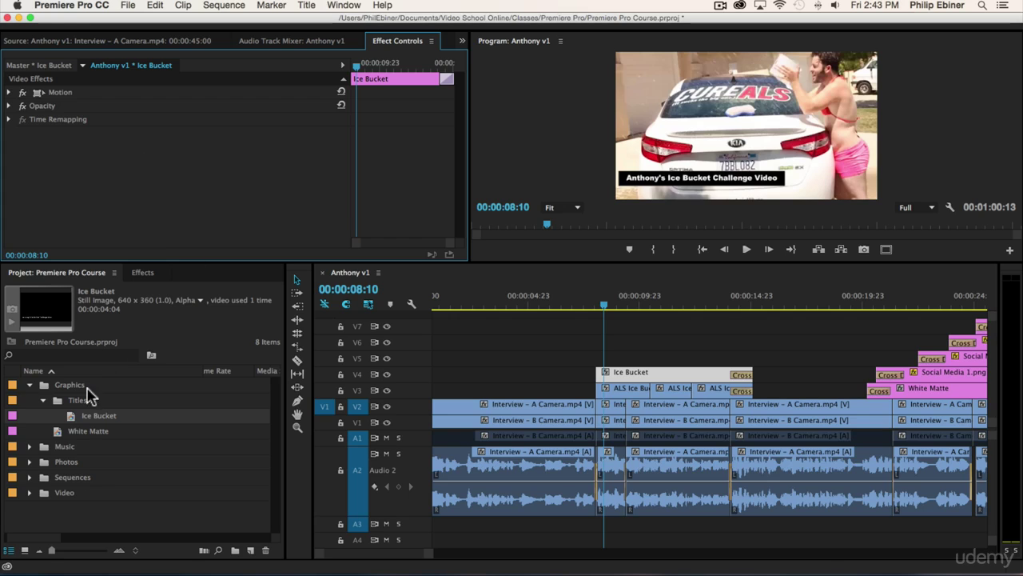
pyautogui.doubleClick(76, 416)
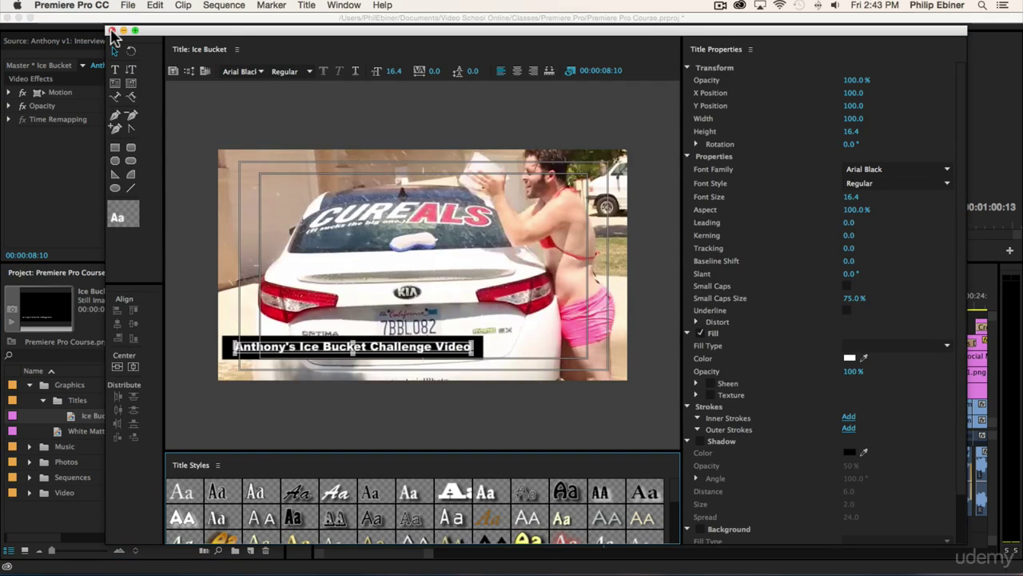
pyautogui.click(113, 30)
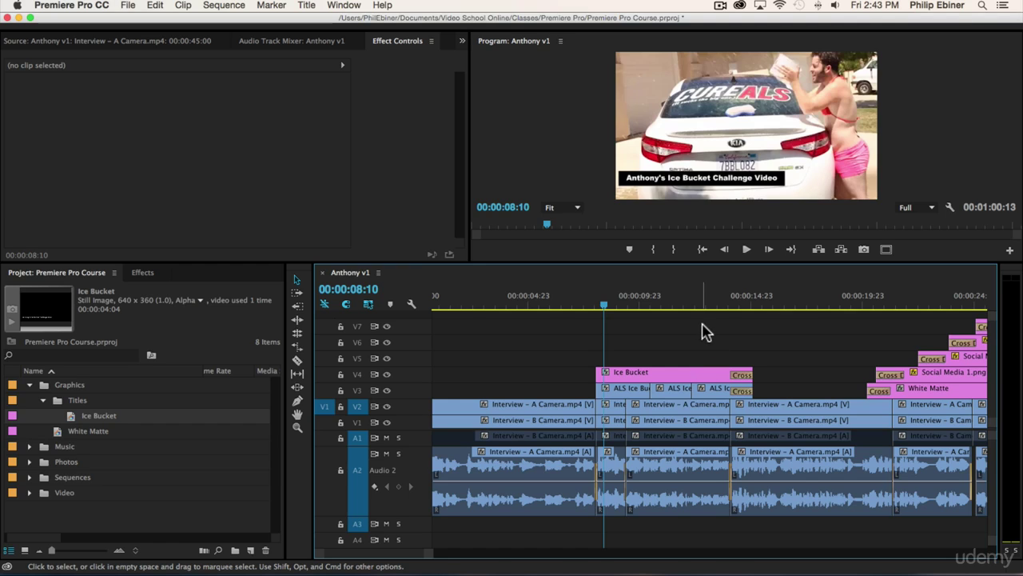
# Show the whole sequence in the timeline and save the project.
pyautogui.press('-')
pyautogui.press('-')
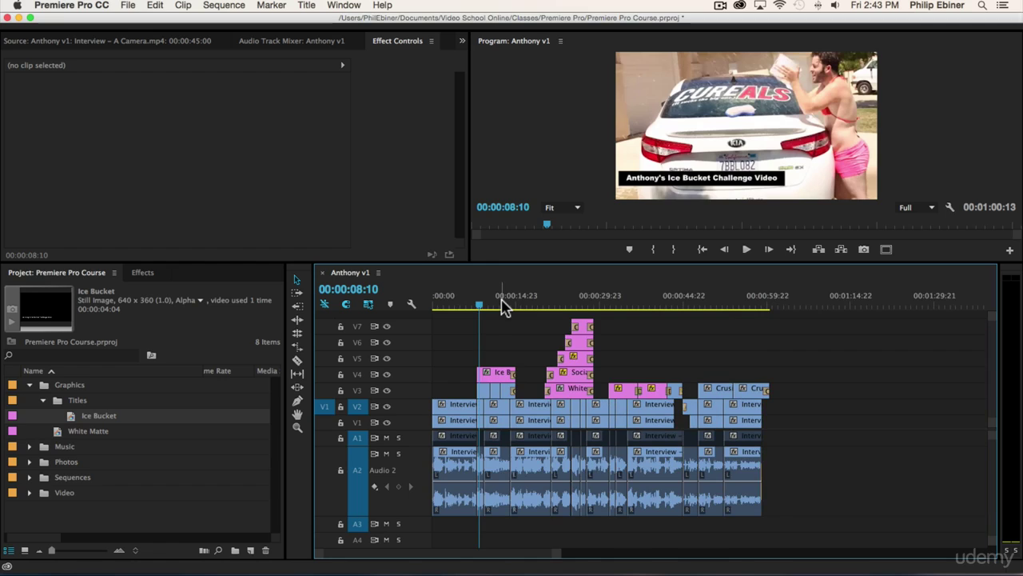
pyautogui.press('super+s')
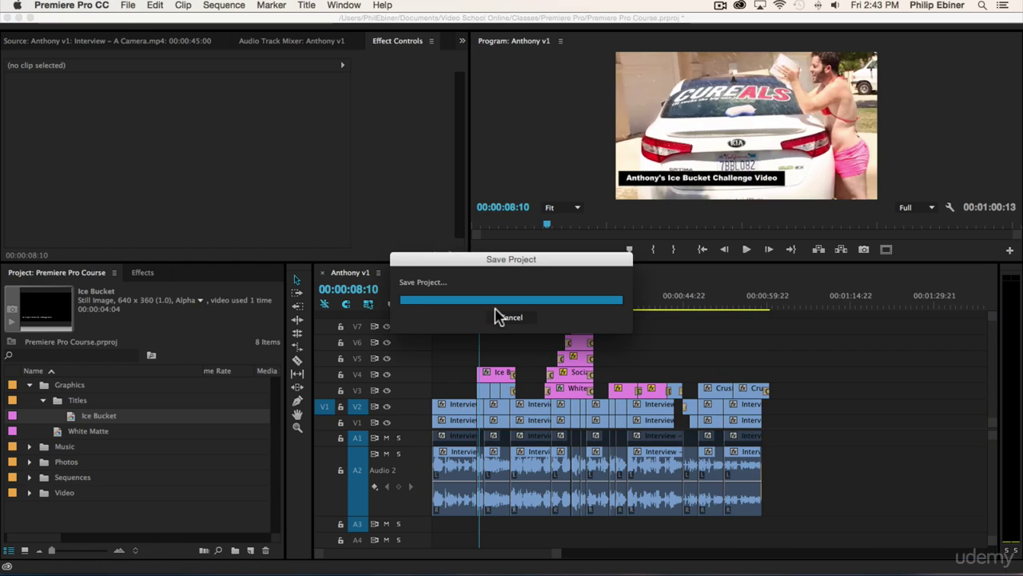